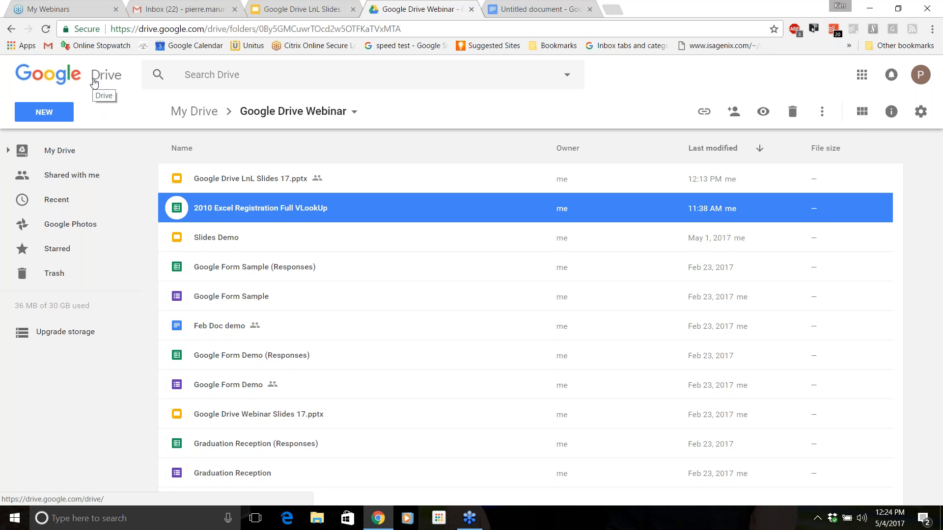
- Switch to the untitled document, enter "Google Docs Demo" as its first line and start a new line below
click(526, 15)
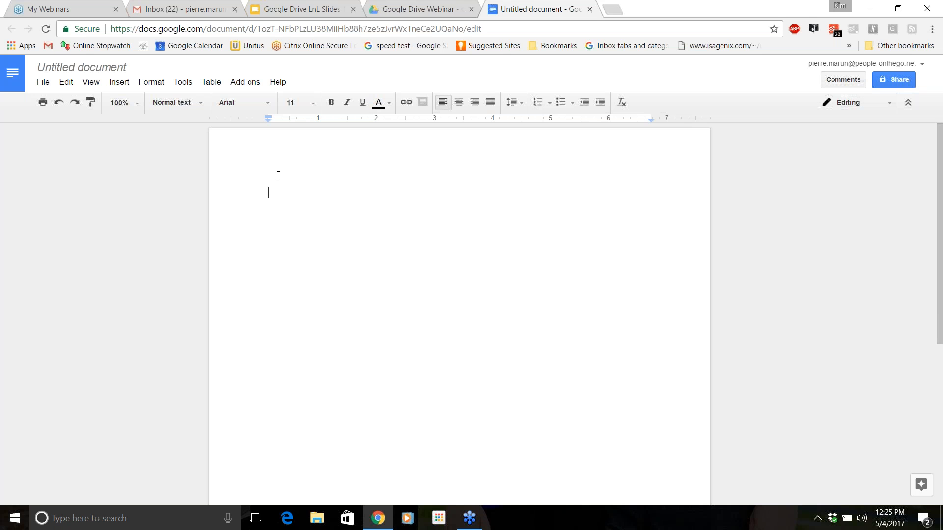
text(Google Docs Demo)
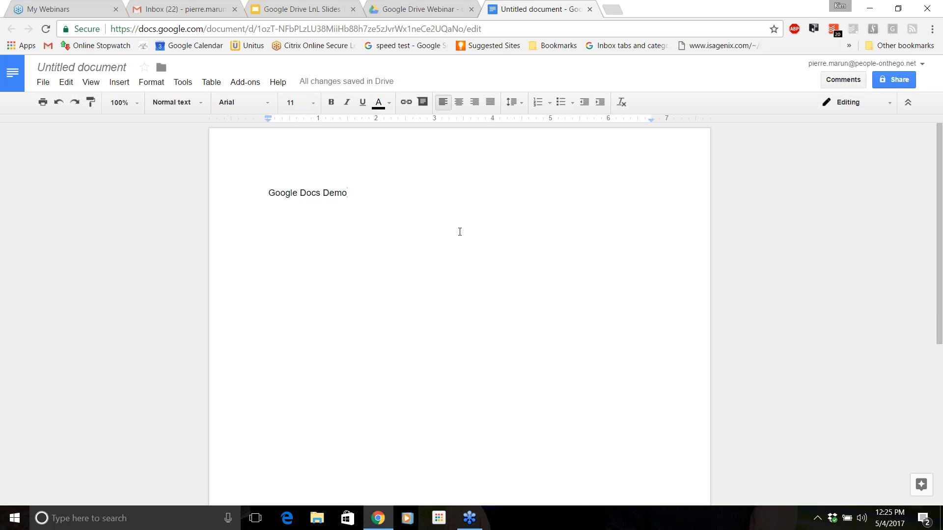
key(Return)
- Rename the document to "Google Docs Demo Stanford"
click(69, 67)
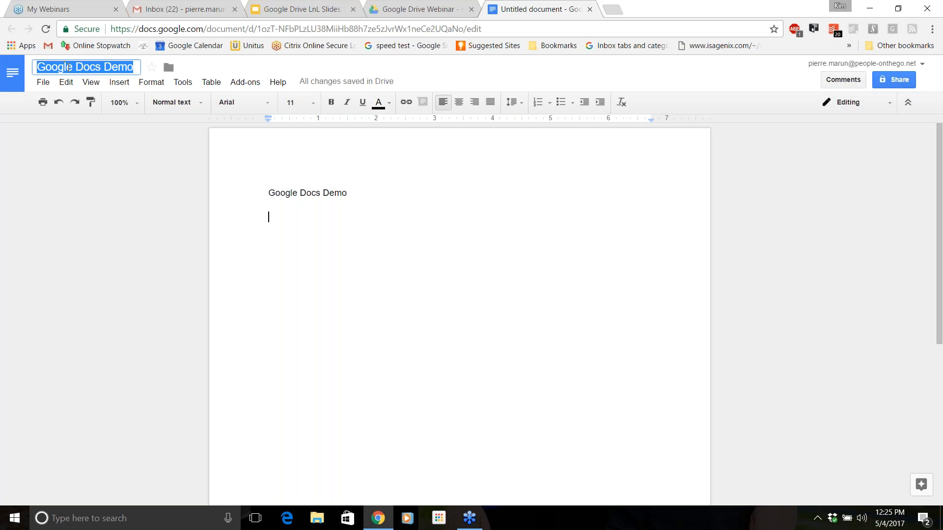
click(133, 67)
text(Stanford)
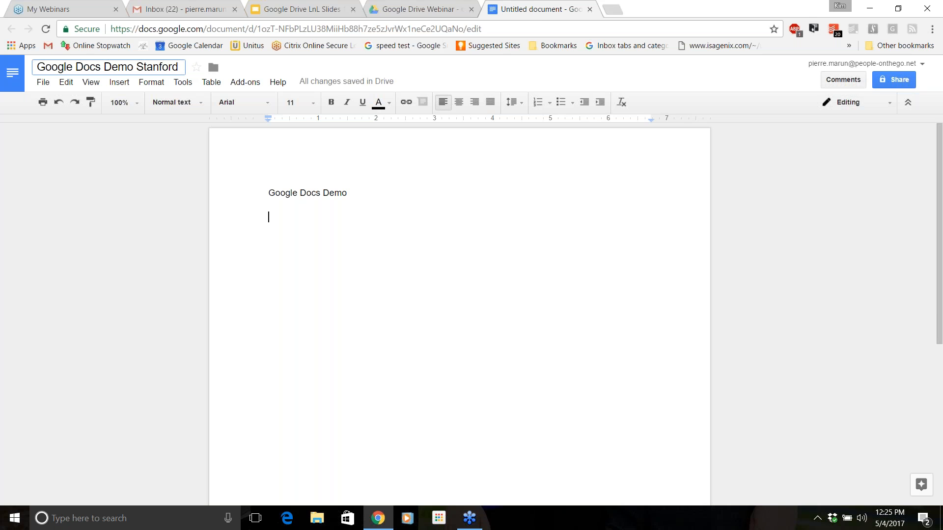
key(Return)
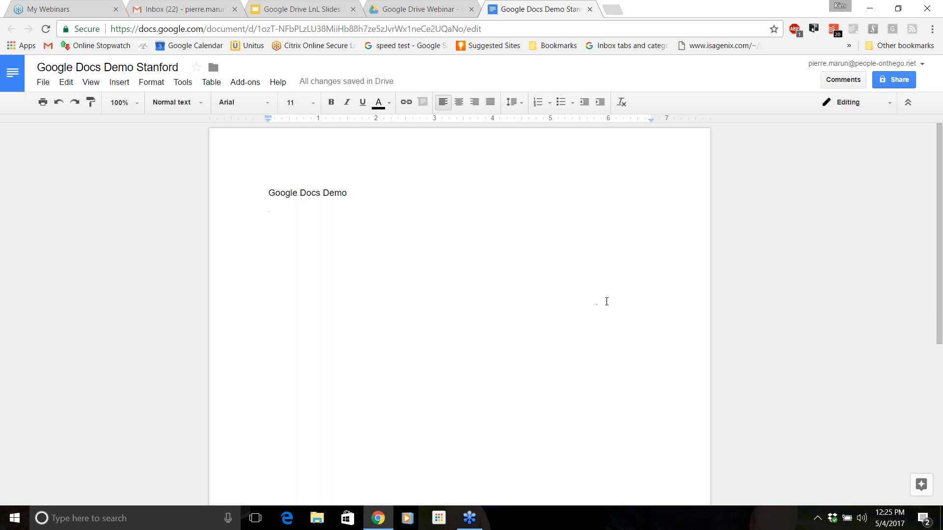
- Set the font size to 12 for the blank line below the "Google Docs Demo" text
click(363, 189)
key(Return)
click(315, 105)
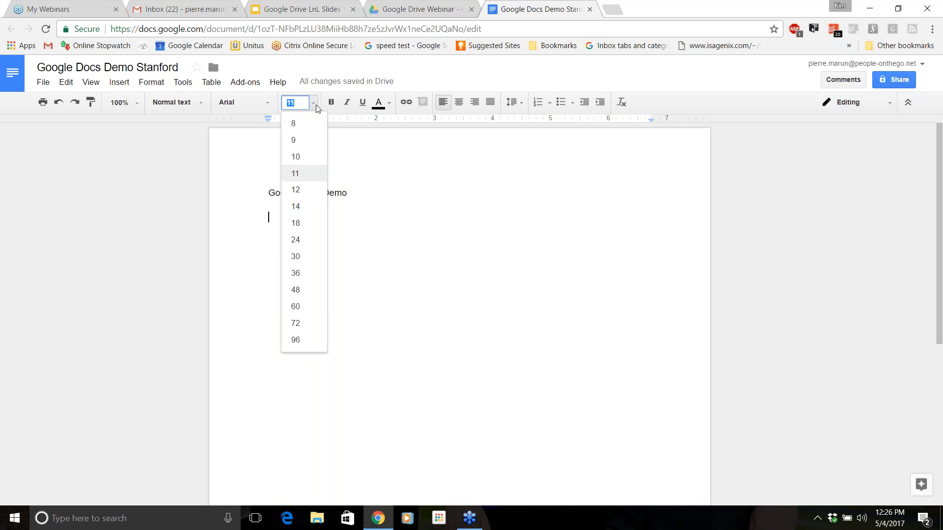
click(296, 192)
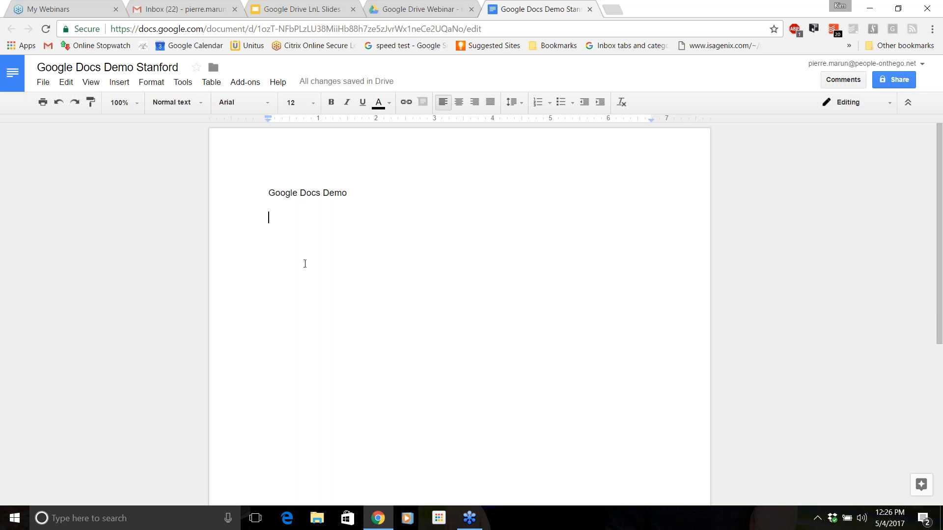
- Insert the first blue envelope icon from a Google image search for "email" below the first line of text
click(114, 87)
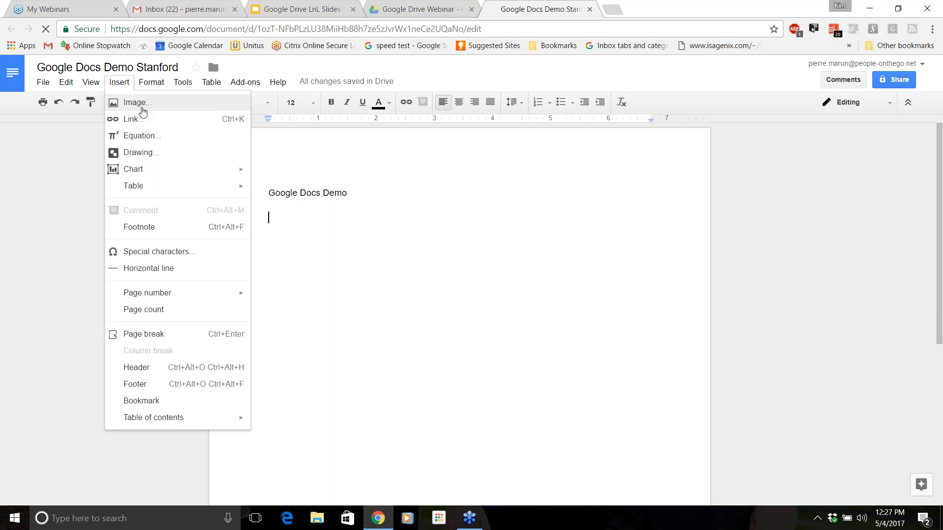
click(142, 110)
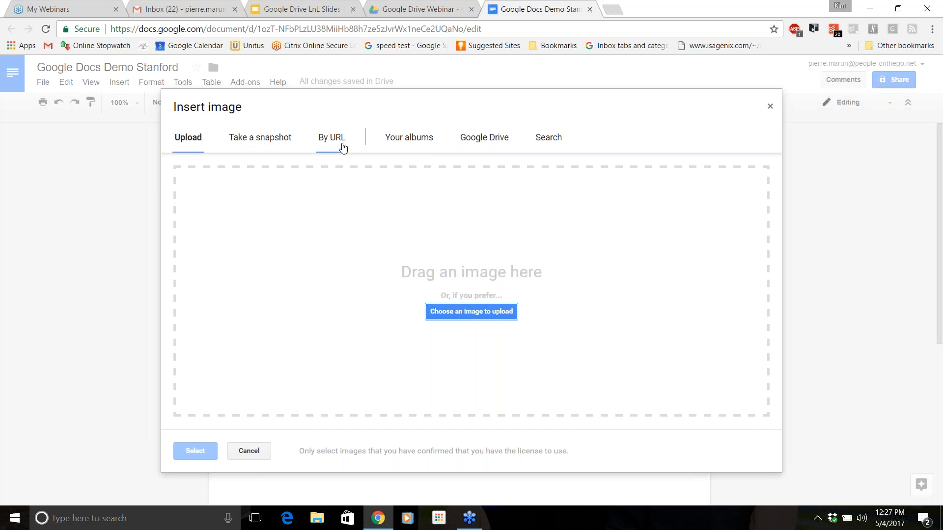
click(484, 143)
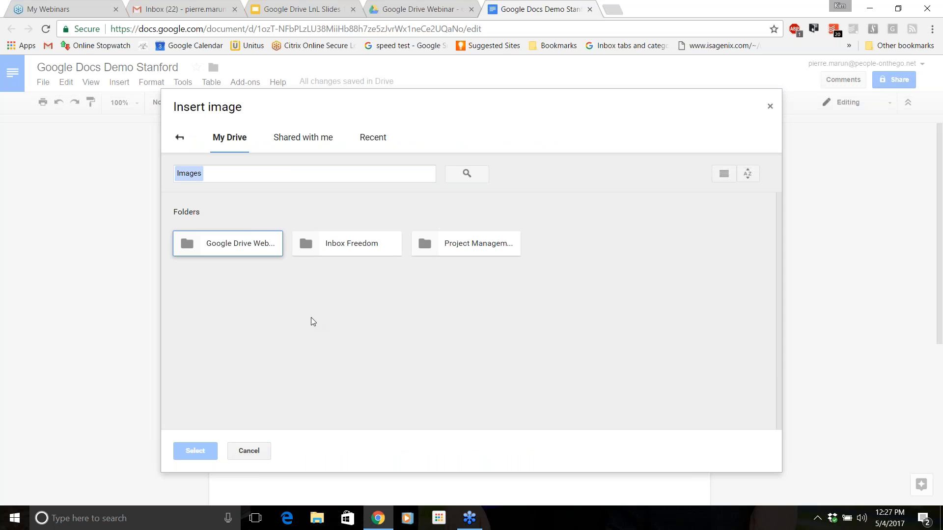
click(180, 139)
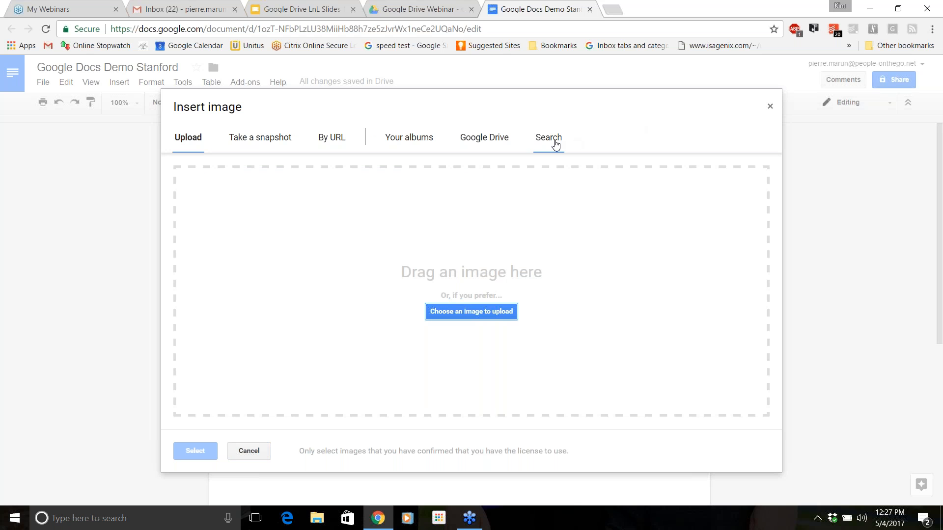
click(554, 143)
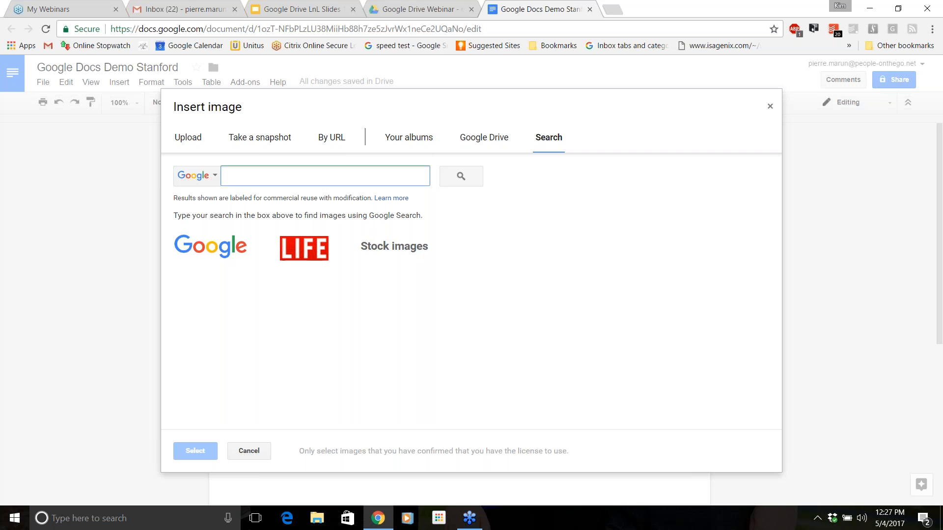
text(email)
click(466, 178)
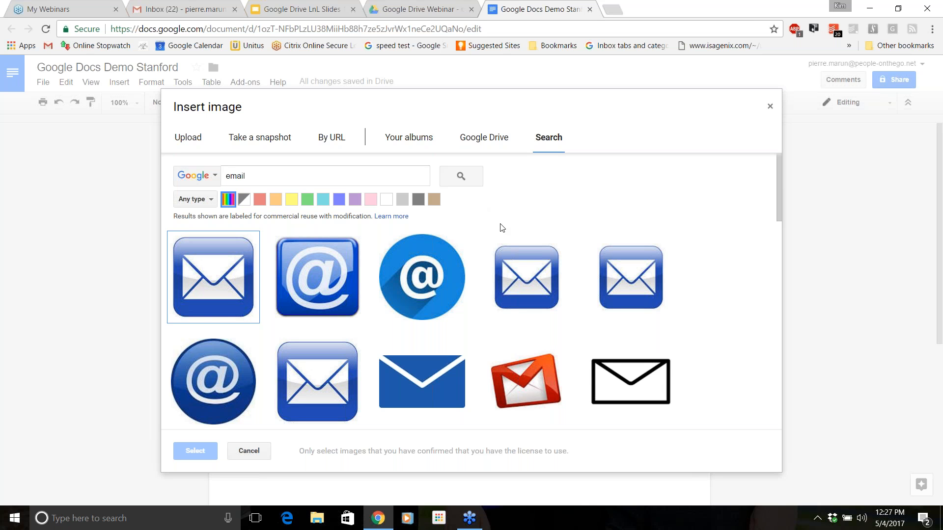
click(216, 286)
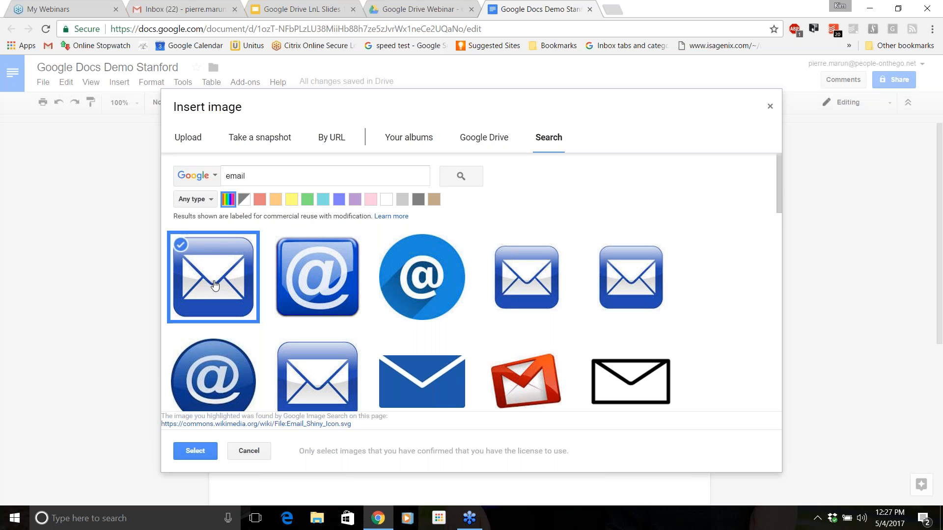
click(199, 457)
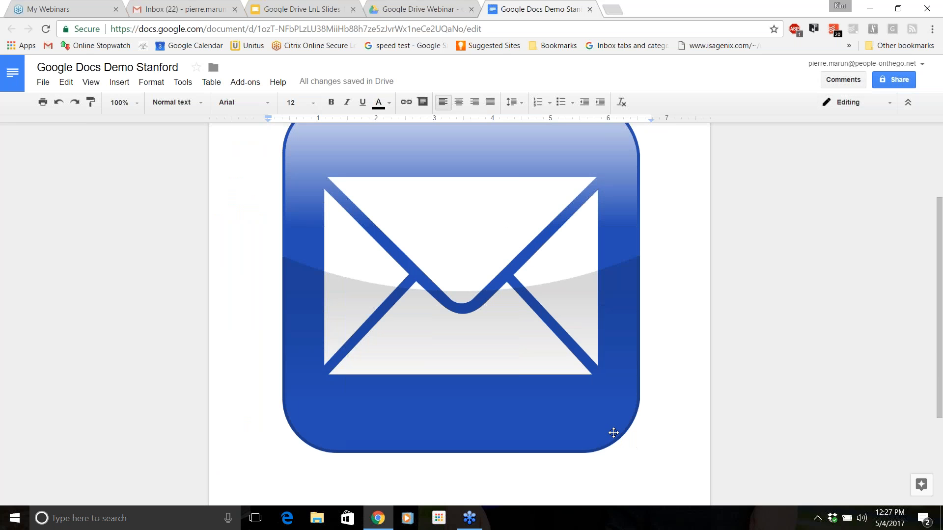
- Shrink the inserted envelope image proportionally to about 1.2 inches wide
click(612, 432)
scroll(608, 408, up, 1)
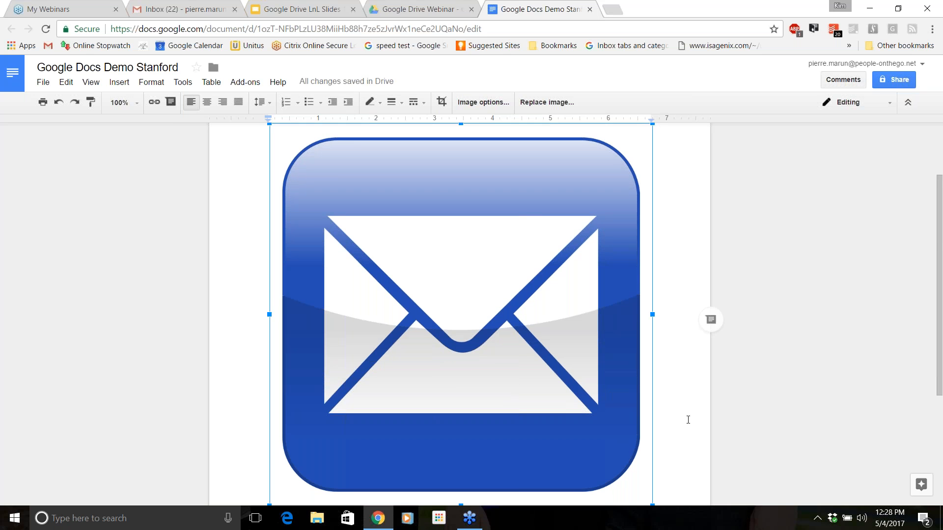
scroll(662, 399, down, 3)
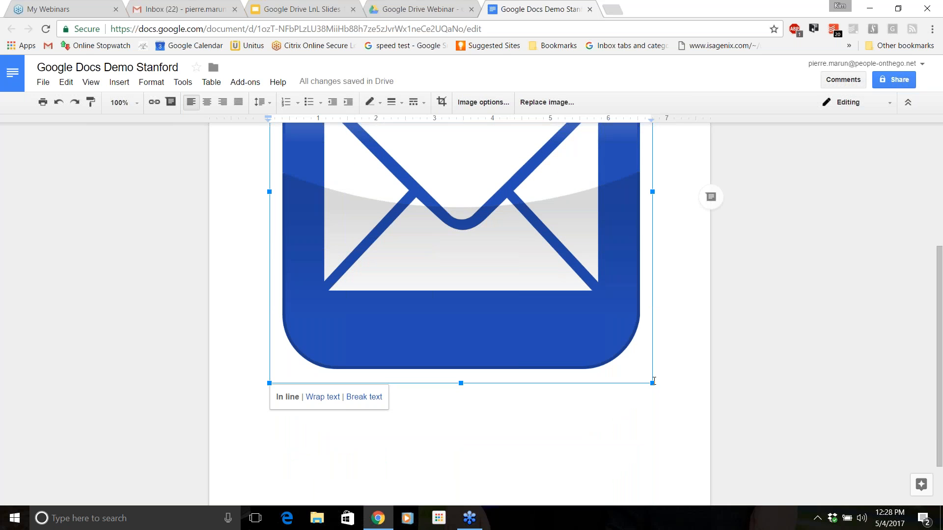
drag(653, 381, 354, 187)
scroll(446, 286, up, 4)
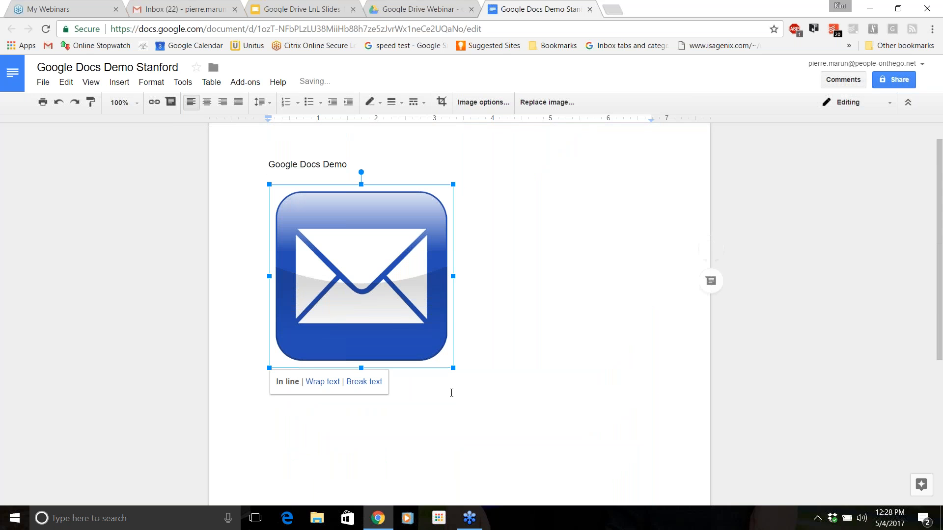
drag(453, 367, 298, 251)
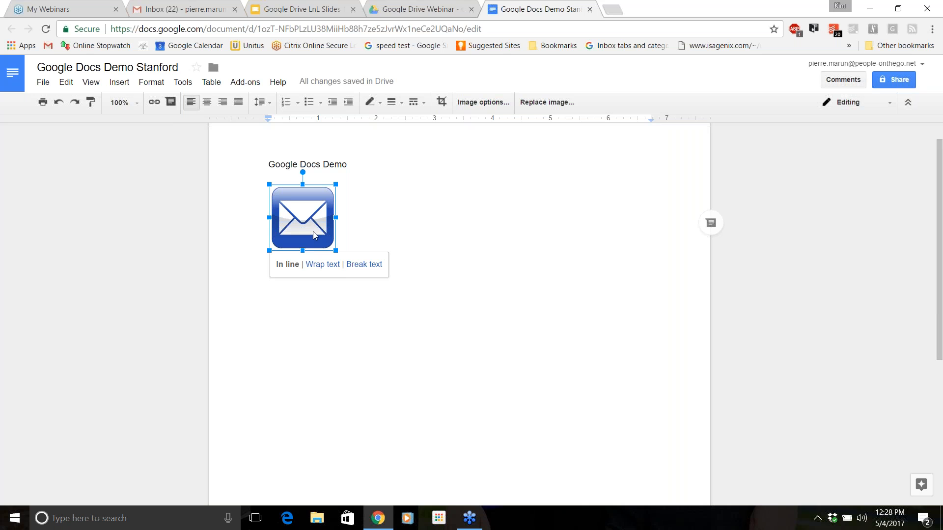
- Set the envelope image to wrap text, enter "Wrap text" beside it and start a new line
click(323, 266)
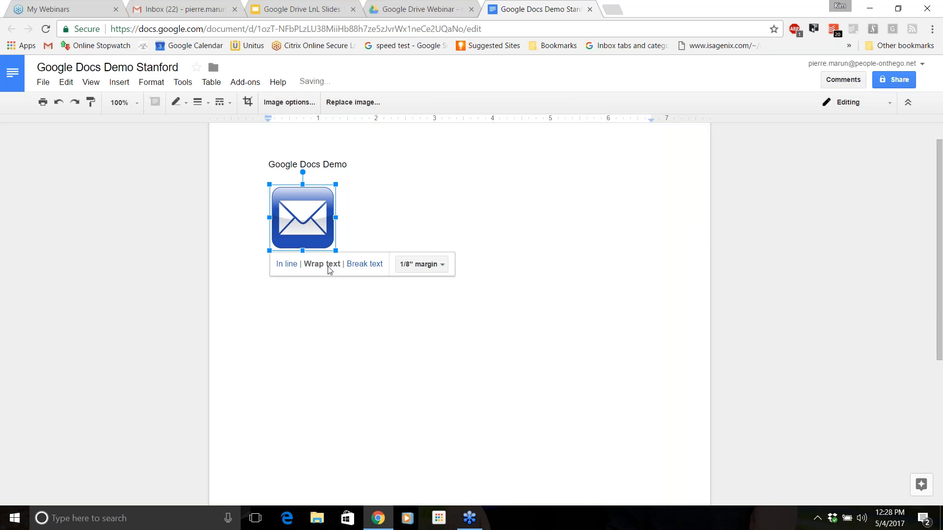
click(351, 239)
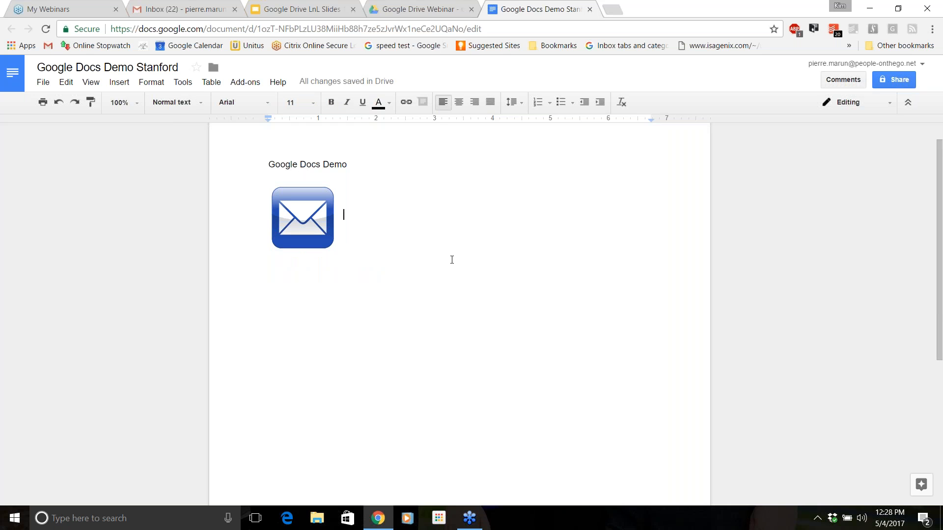
text(Wrap text)
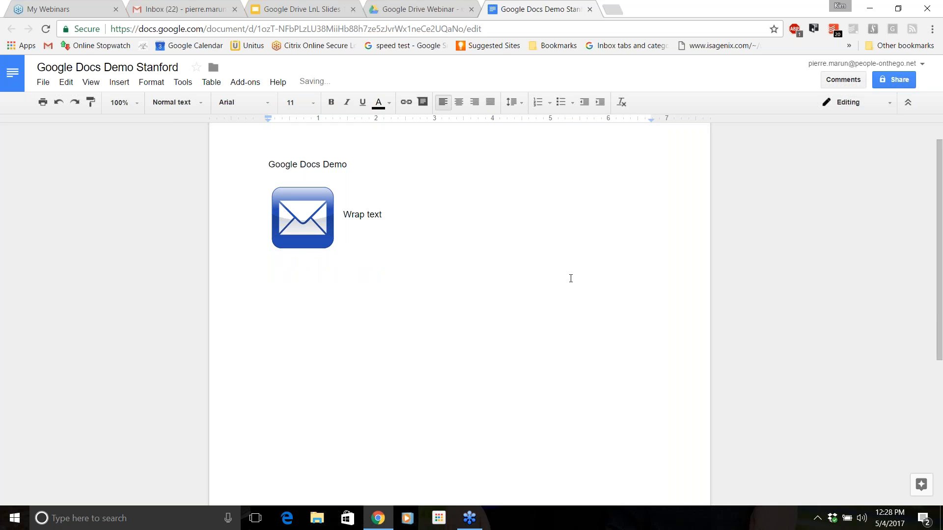
click(349, 240)
click(399, 218)
key(Return)
click(44, 83)
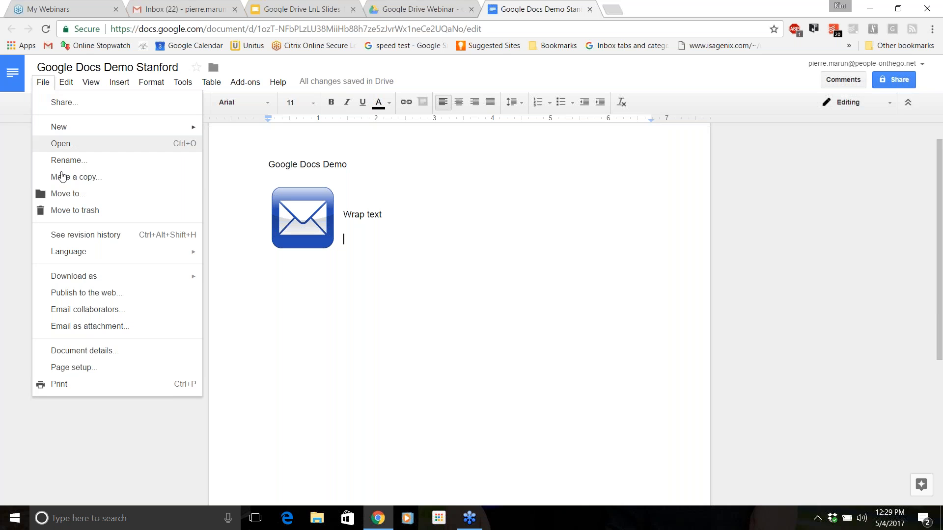
mouse_move(53, 276)
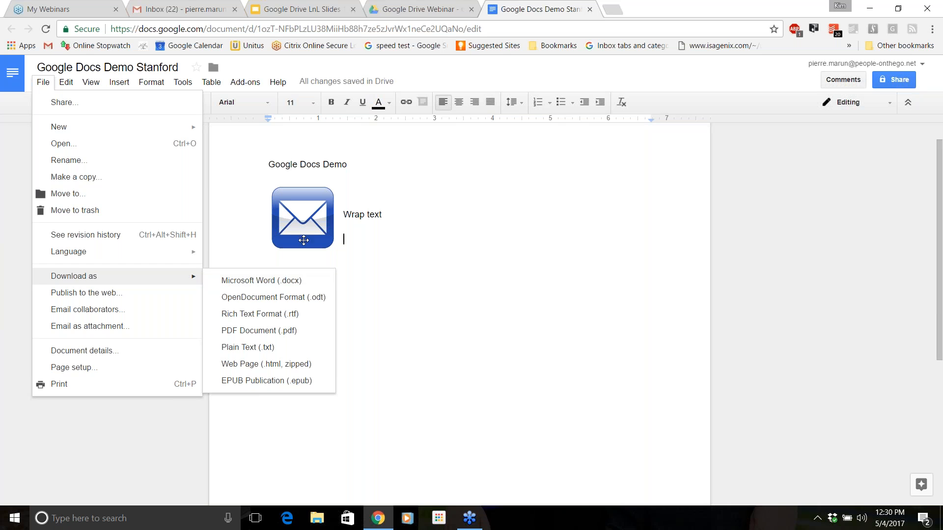
click(394, 185)
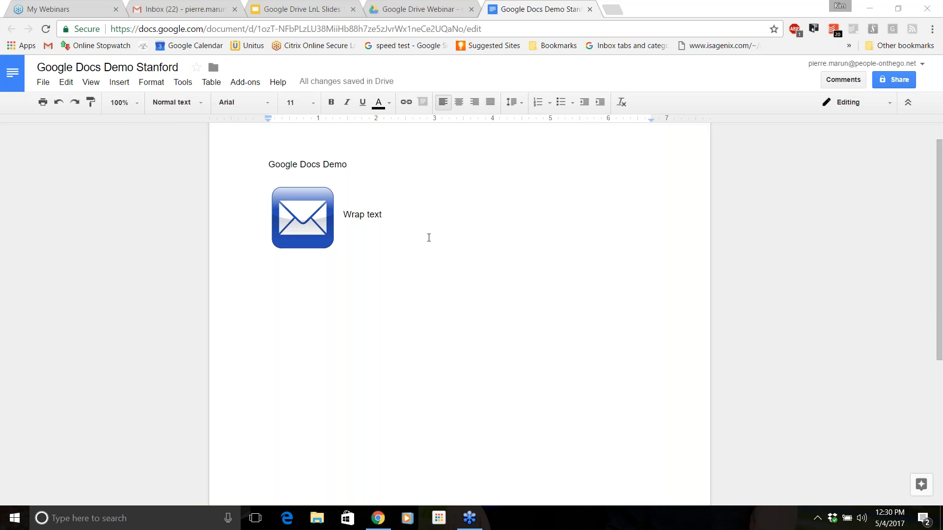
- Create a new blank document from within the current document
click(42, 83)
mouse_move(58, 129)
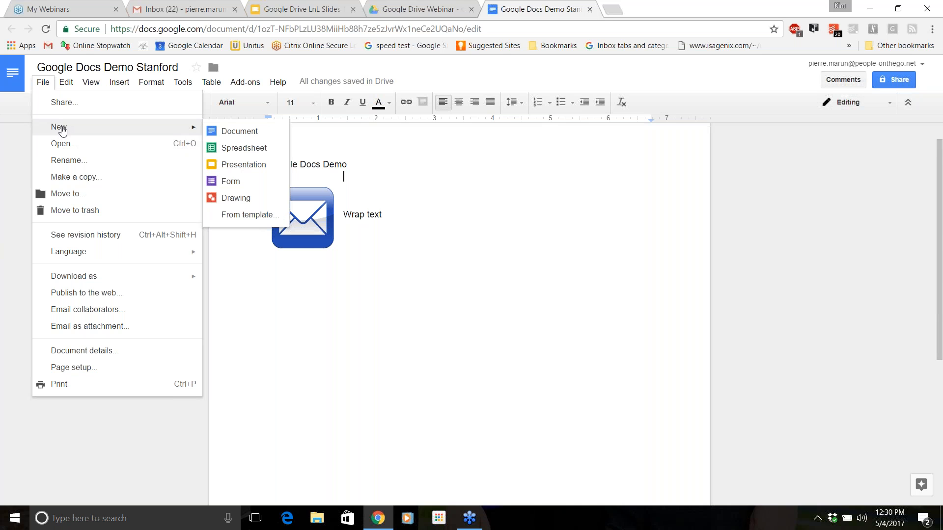
click(216, 131)
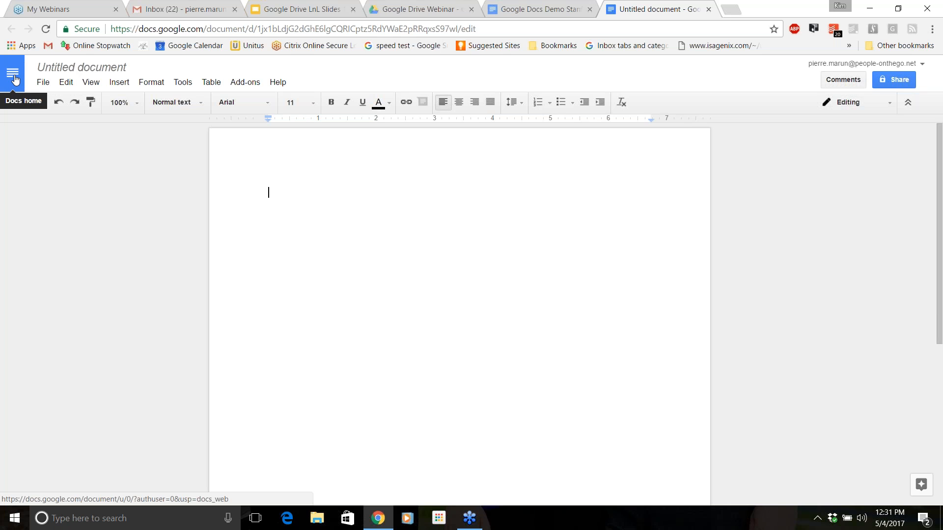
- Go to the Docs home page, look over its templates and recent documents, and open Google Drive from there
click(12, 75)
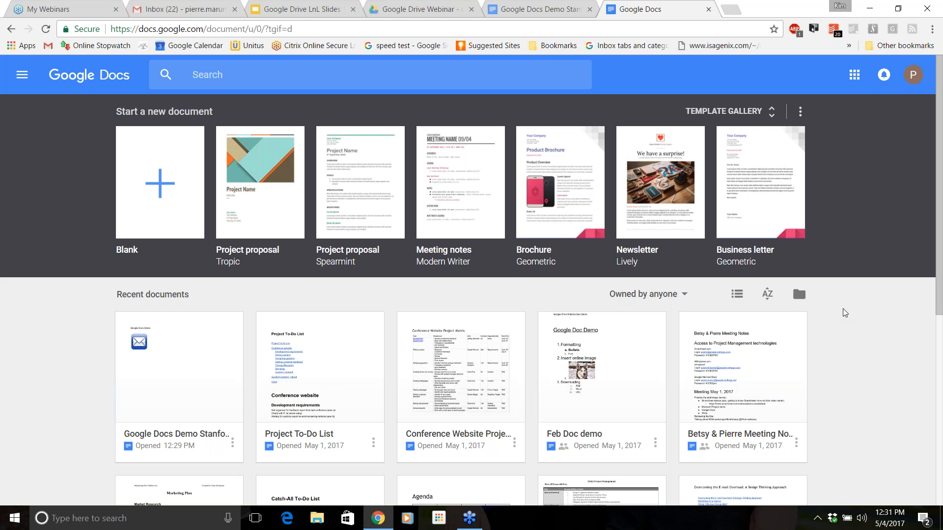
scroll(844, 311, down, 7)
scroll(844, 309, up, 7)
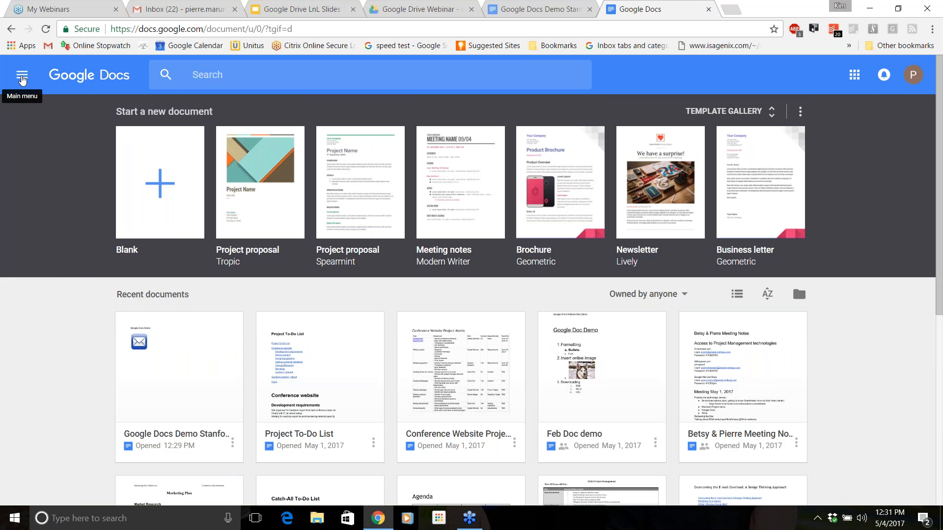
click(22, 77)
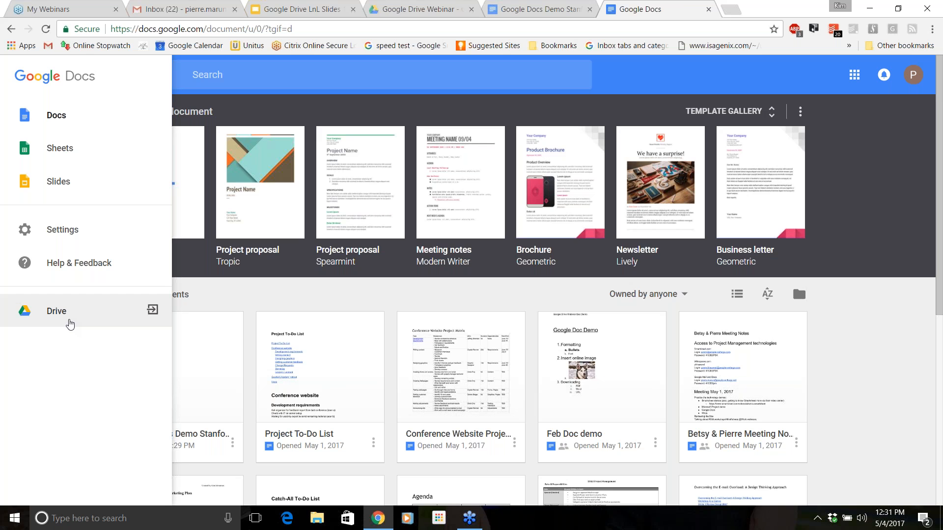
click(70, 324)
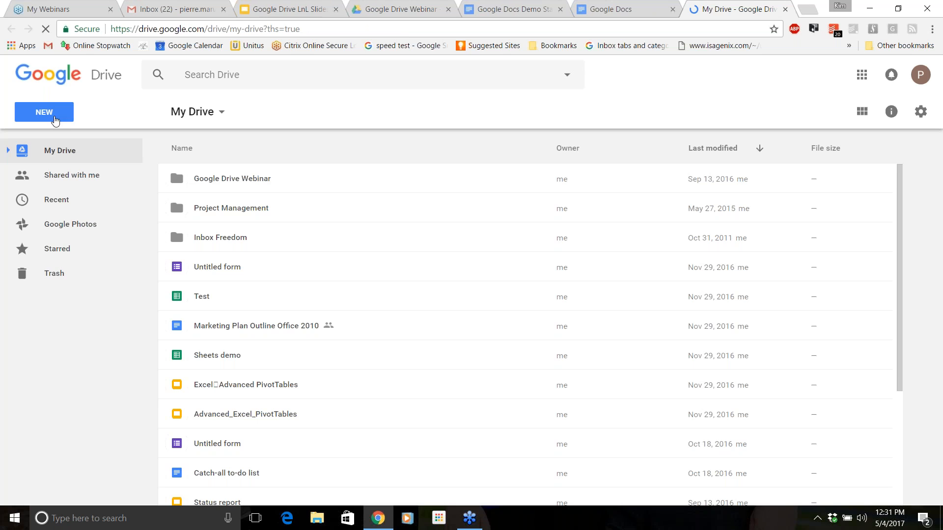
- Upload "Creating Compelling Presentations Script" from Documents > Business > People-onthego > POTG Workshops to My Drive and open it
click(55, 121)
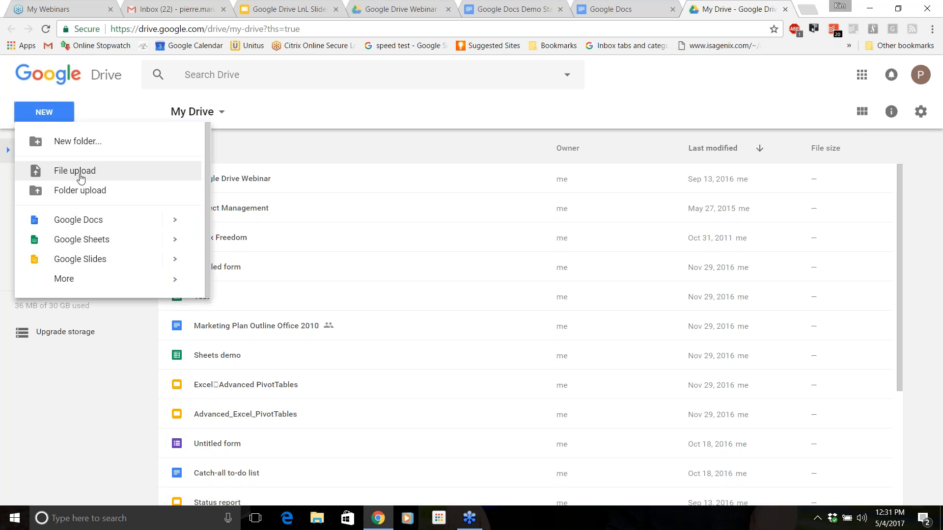
click(75, 171)
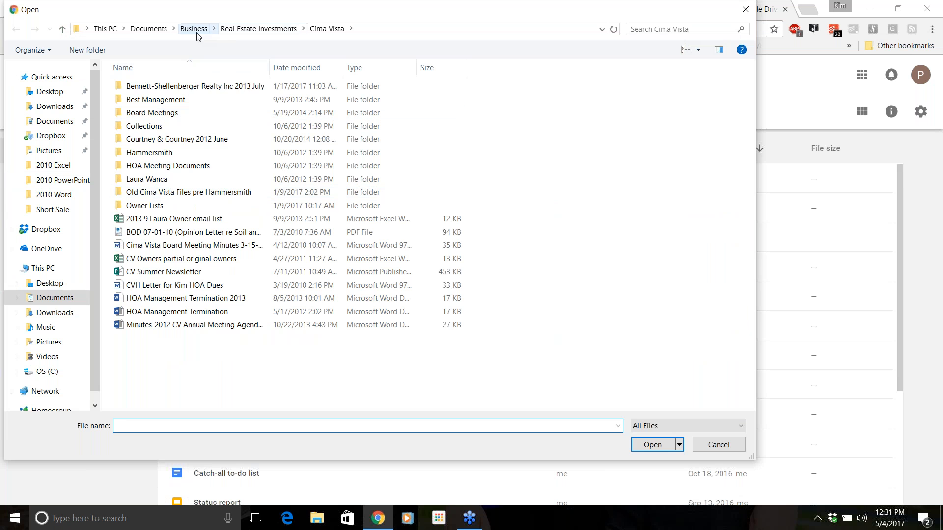
click(149, 29)
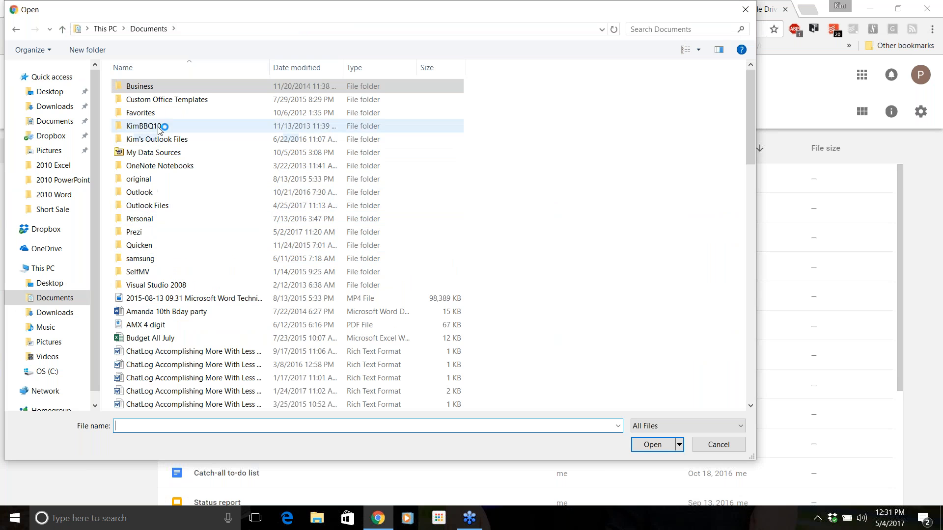
double_click(136, 87)
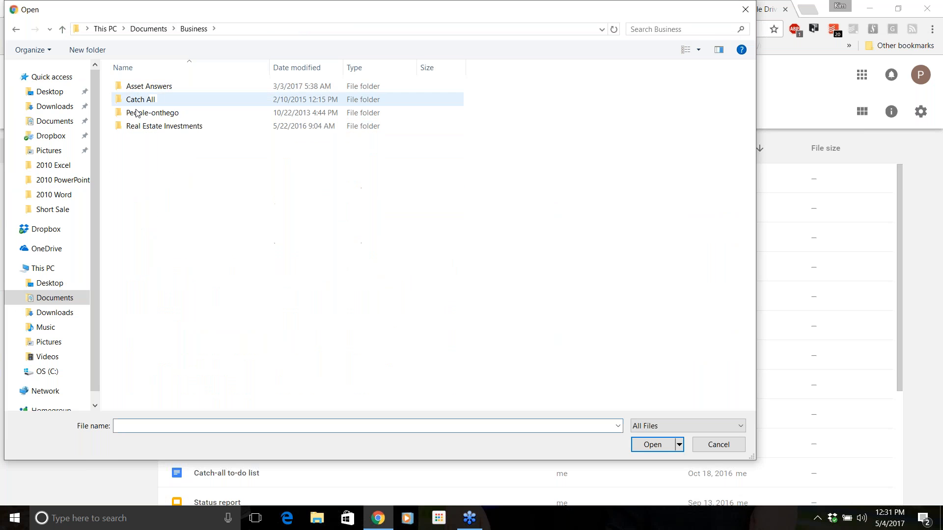
double_click(139, 113)
double_click(139, 100)
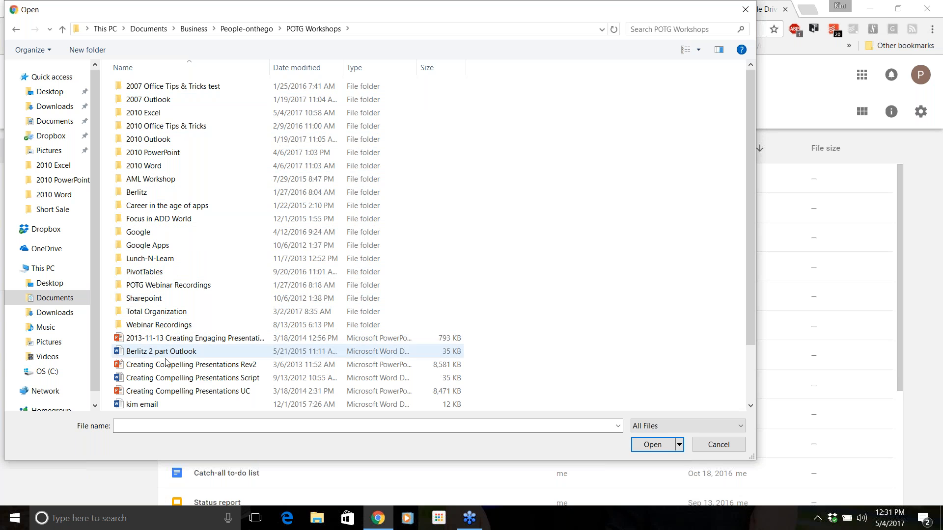
click(184, 382)
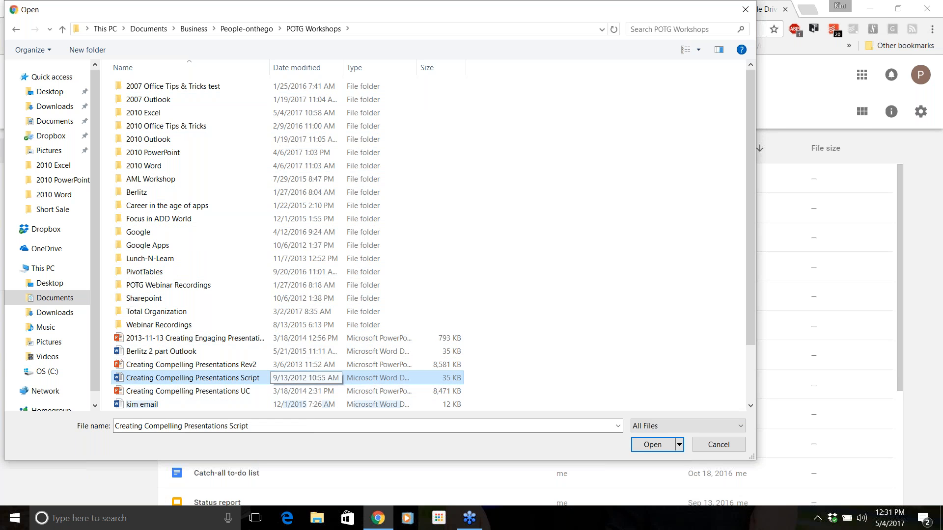
click(653, 445)
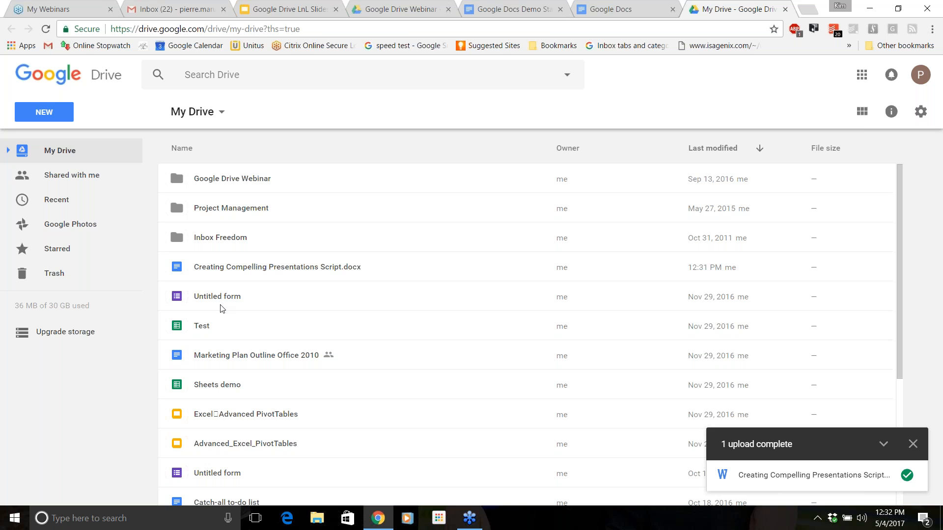
double_click(208, 267)
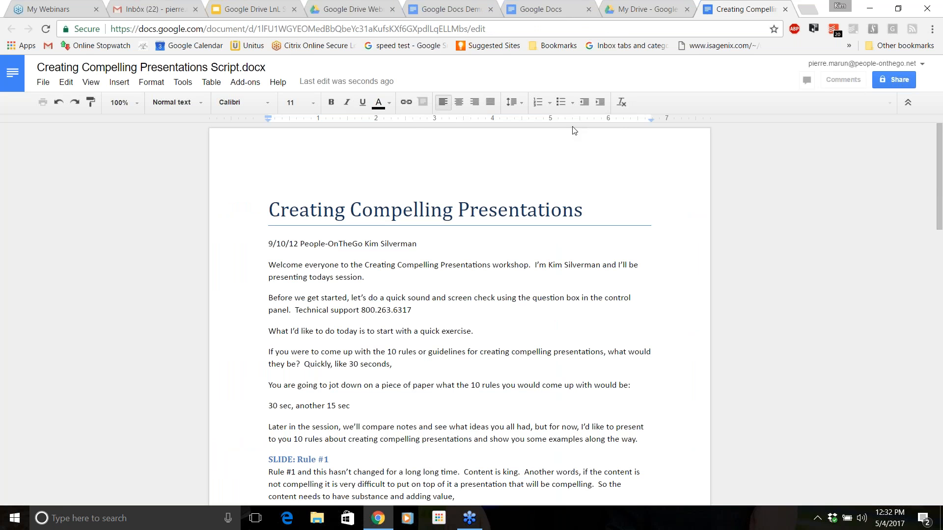
- Return to the Google Docs Demo Stanford document and close the Google Docs home page and uploaded script tabs
click(550, 10)
click(447, 11)
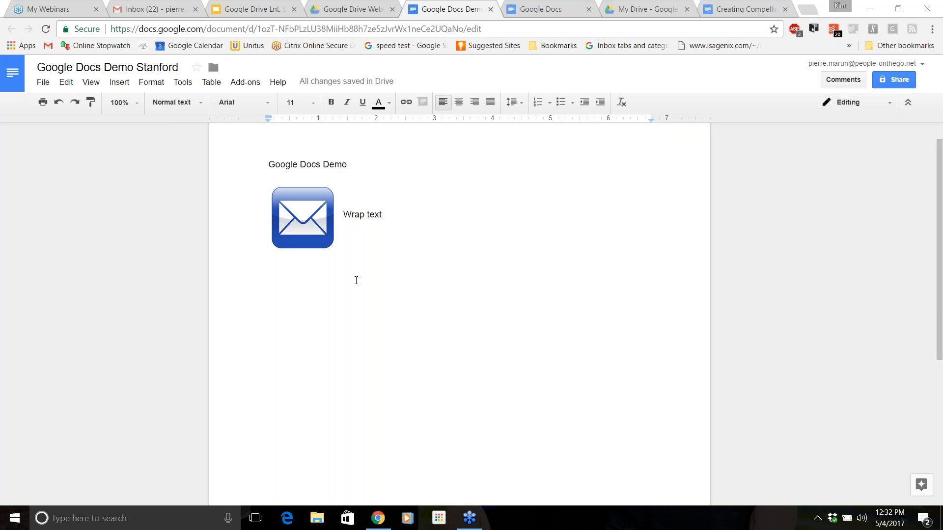
click(589, 9)
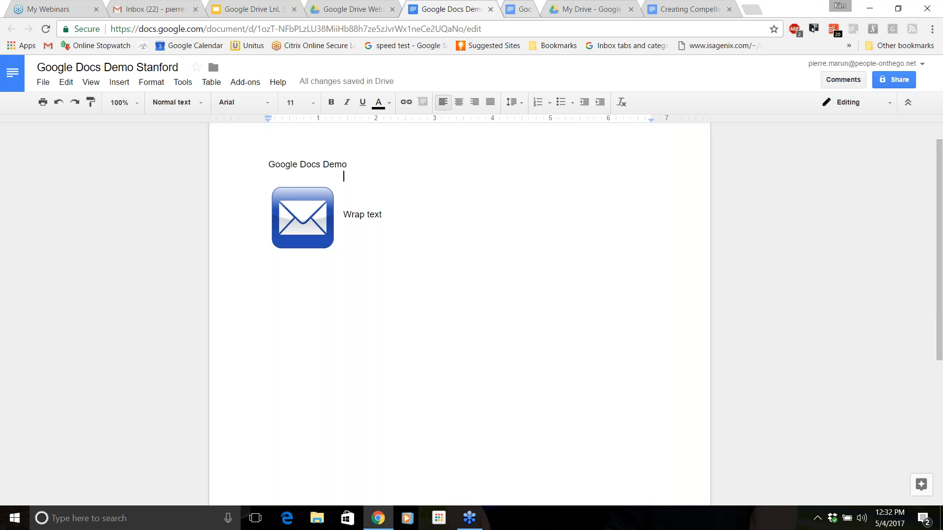
click(687, 10)
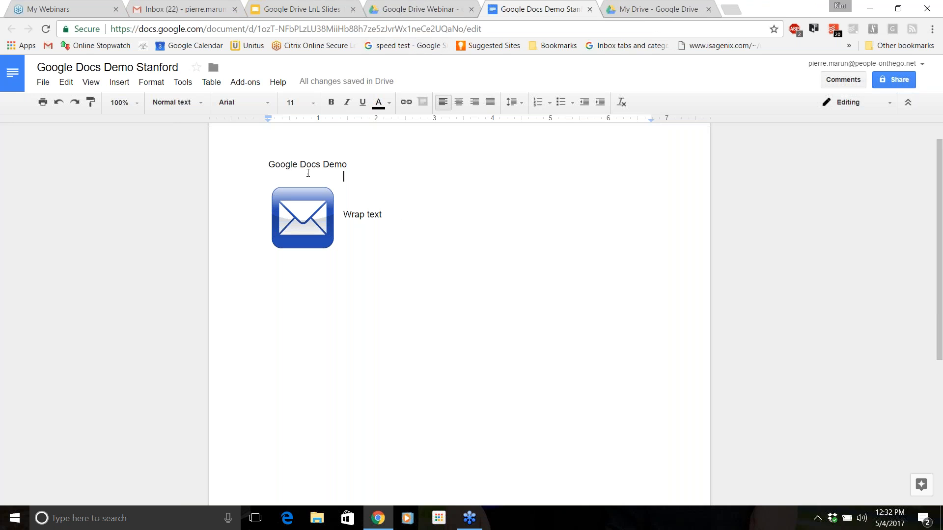
- Open the 2010 Excel Registration Full VLookUp spreadsheet from the Google Drive Webinar folder
click(399, 11)
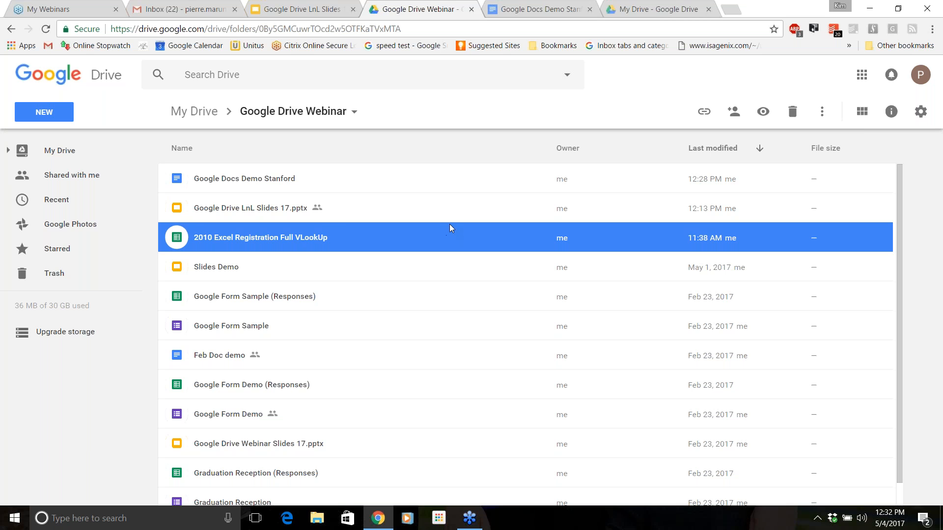
double_click(258, 241)
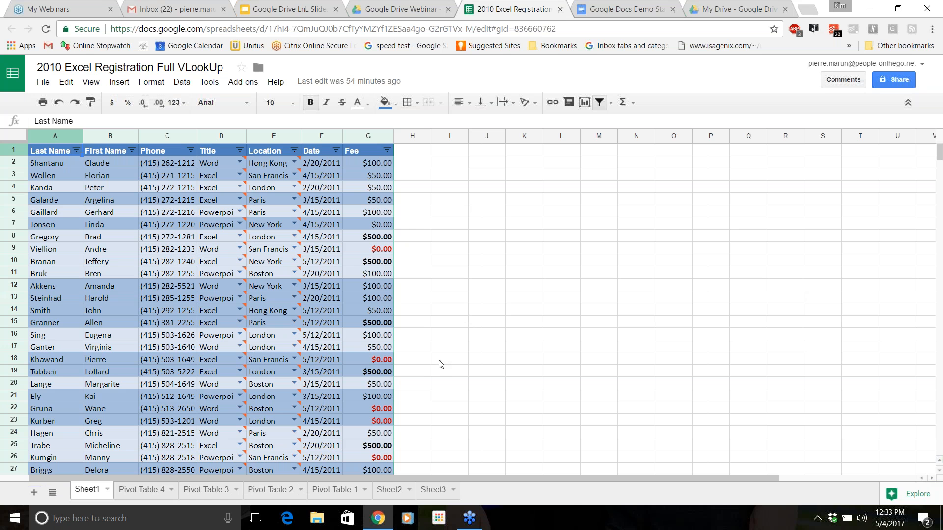
- Try sorting the whole sheet A → Z by the Phone column, look over the rows and undo the sort
click(188, 253)
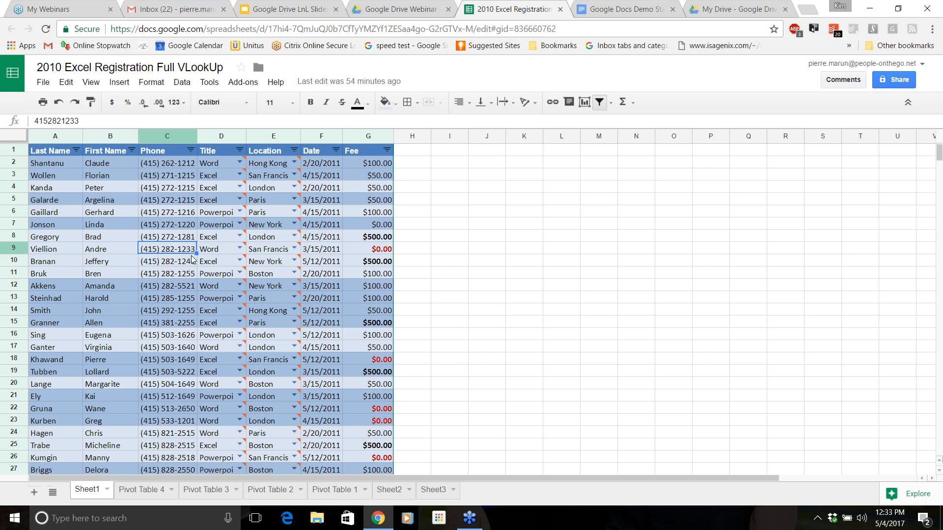
click(186, 84)
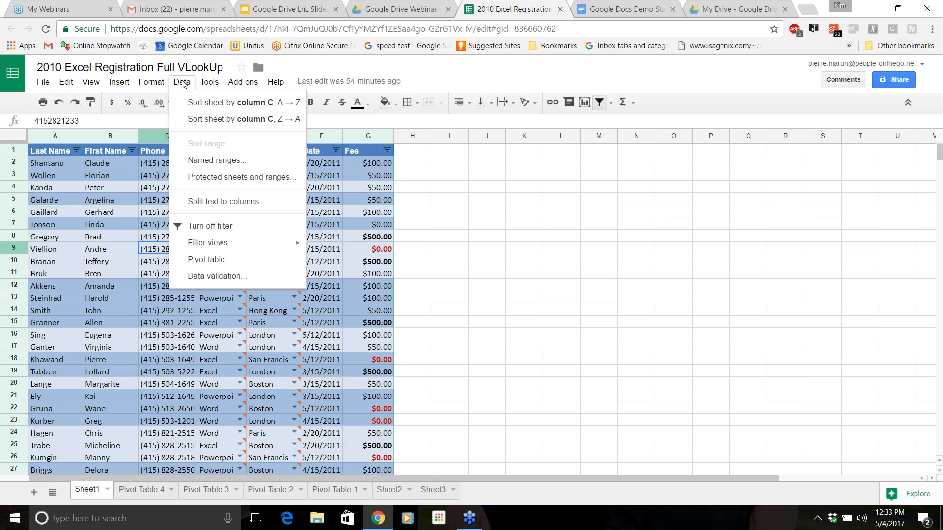
click(334, 299)
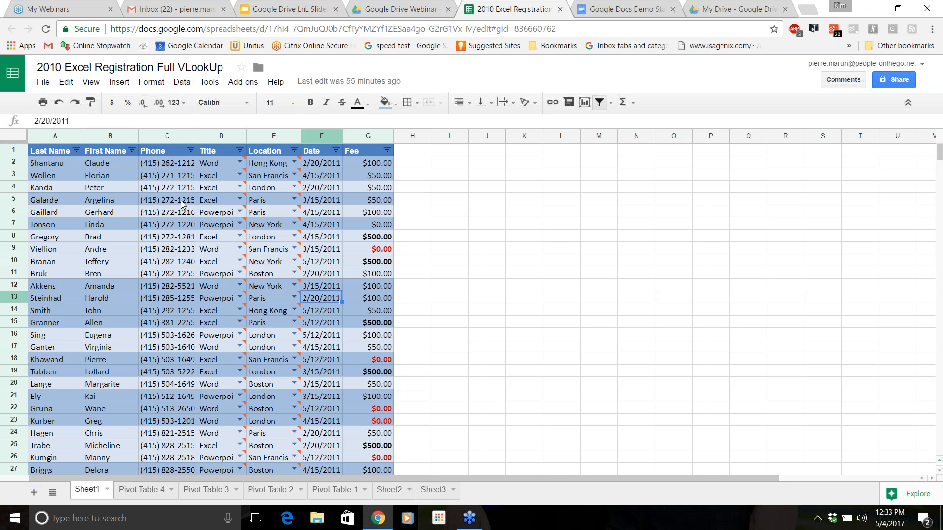
click(165, 212)
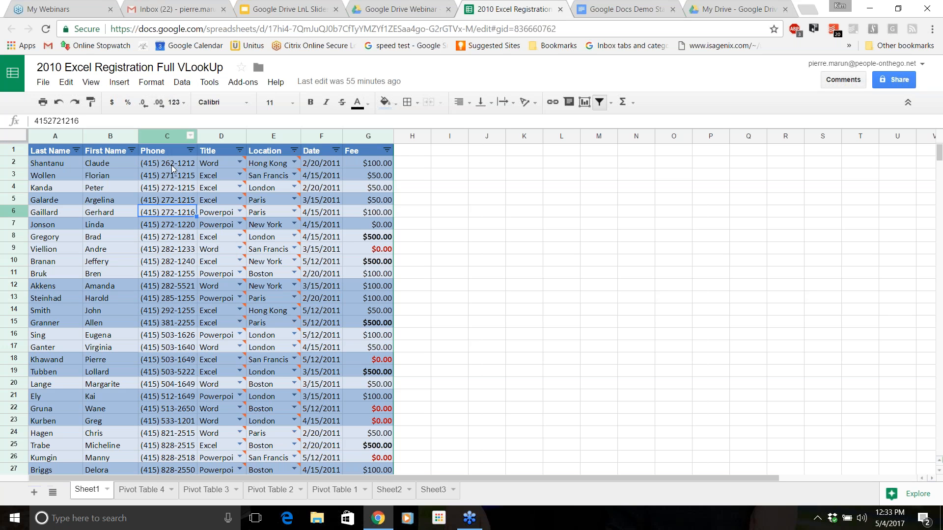
click(179, 83)
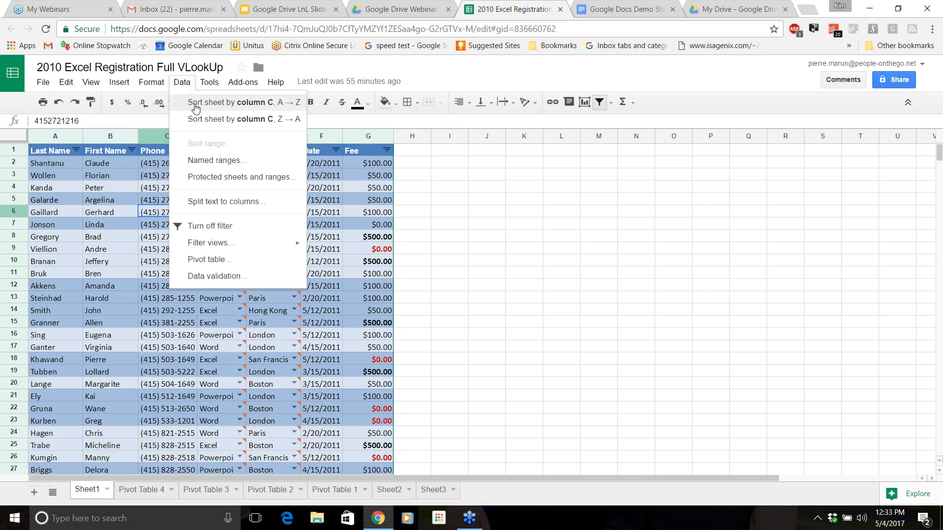
click(195, 104)
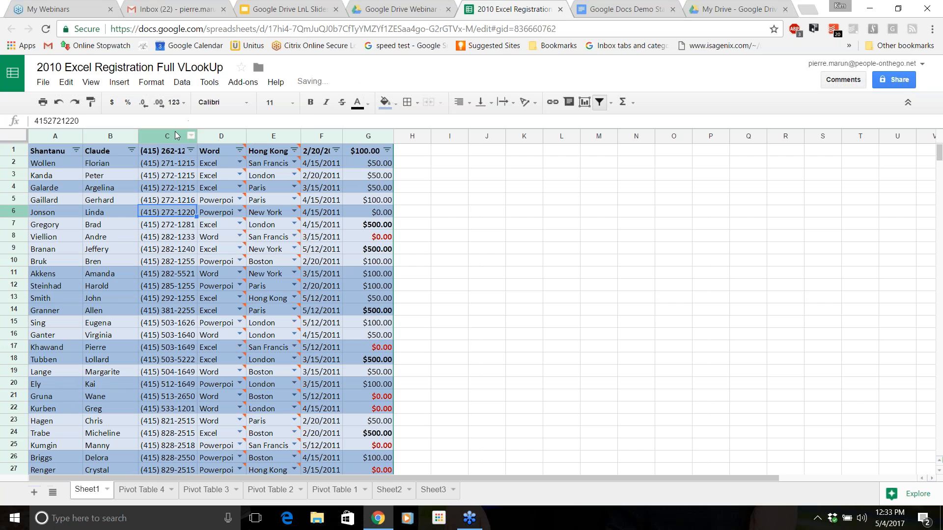
mouse_move(254, 319)
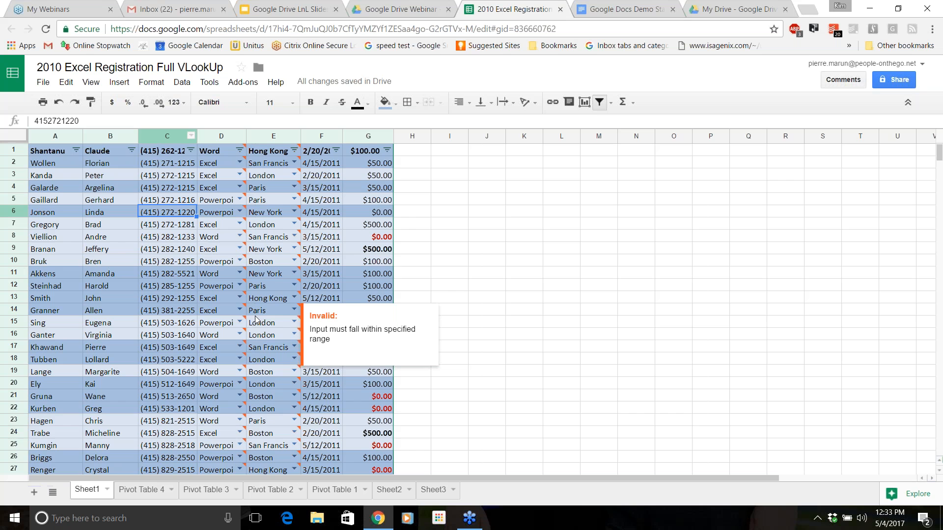
scroll(256, 319, down, 3)
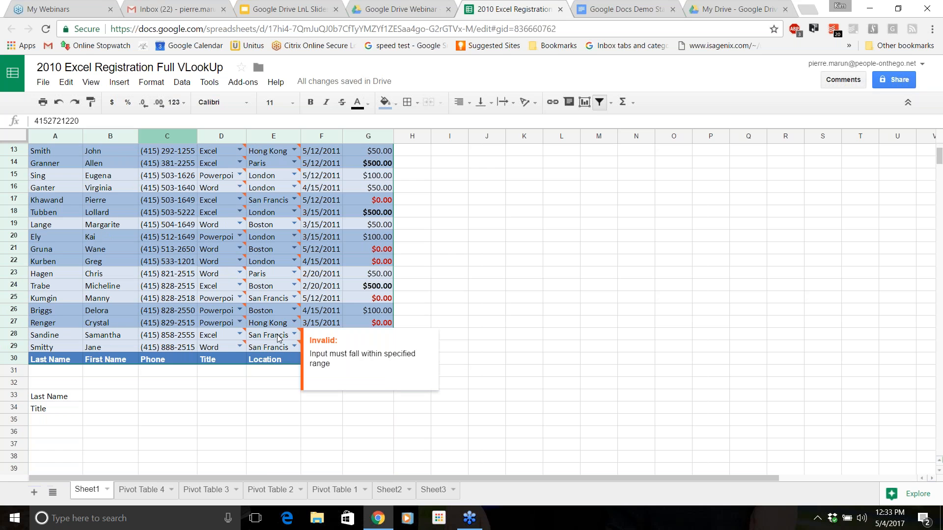
scroll(274, 322, up, 3)
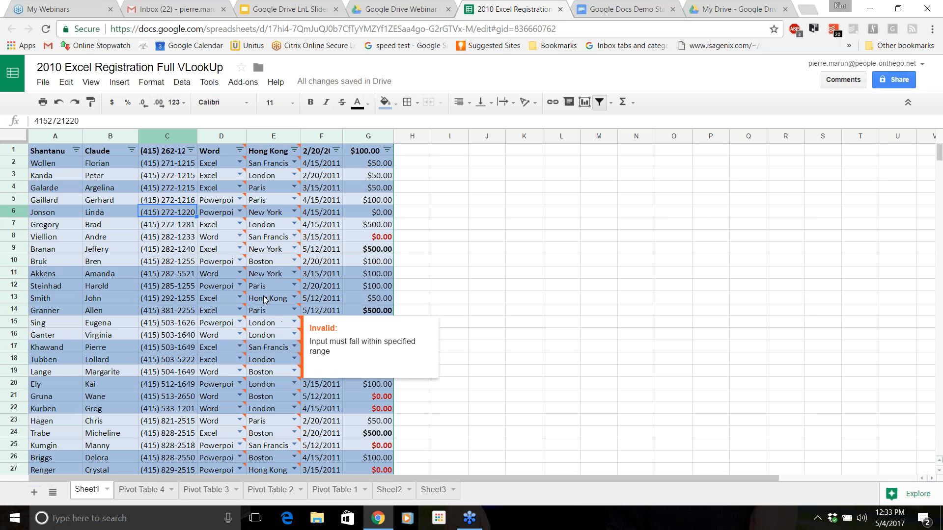
click(58, 103)
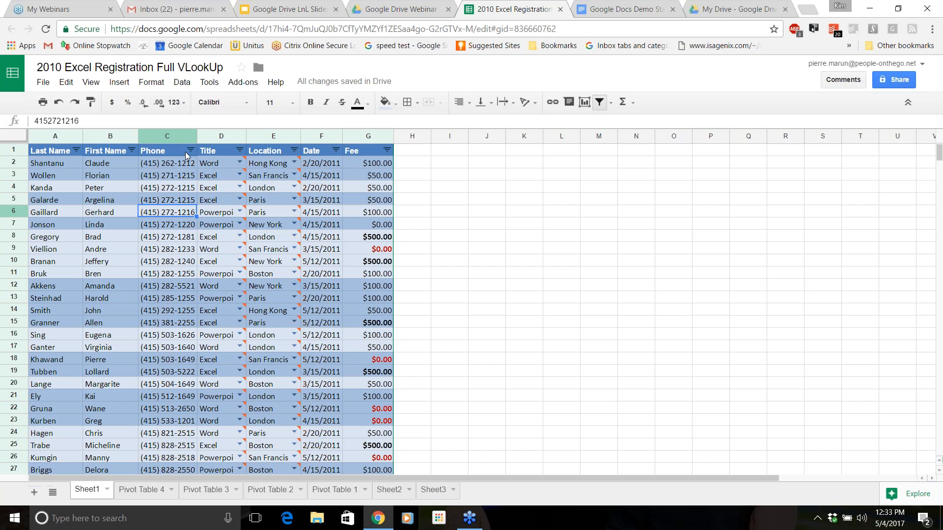
- Turn off the registration table's filter and turn it back on
click(182, 82)
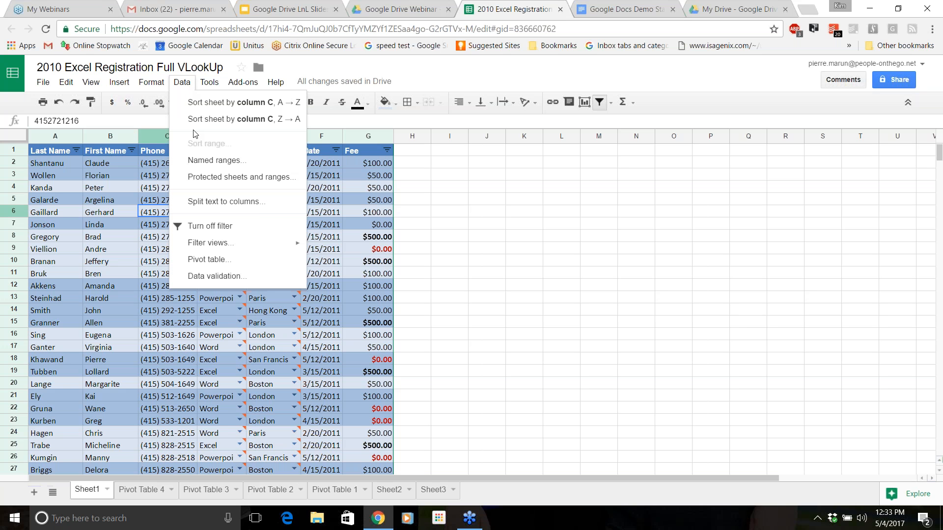
click(205, 227)
click(182, 82)
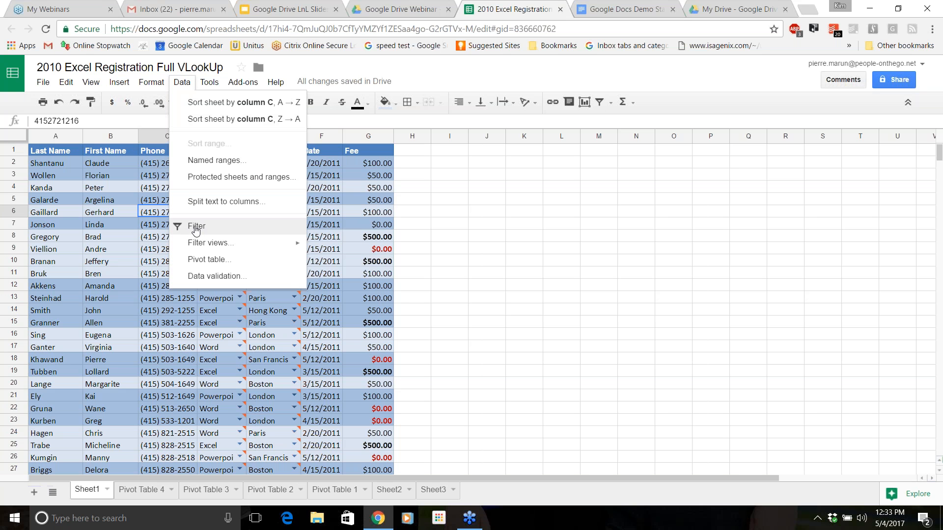
click(273, 232)
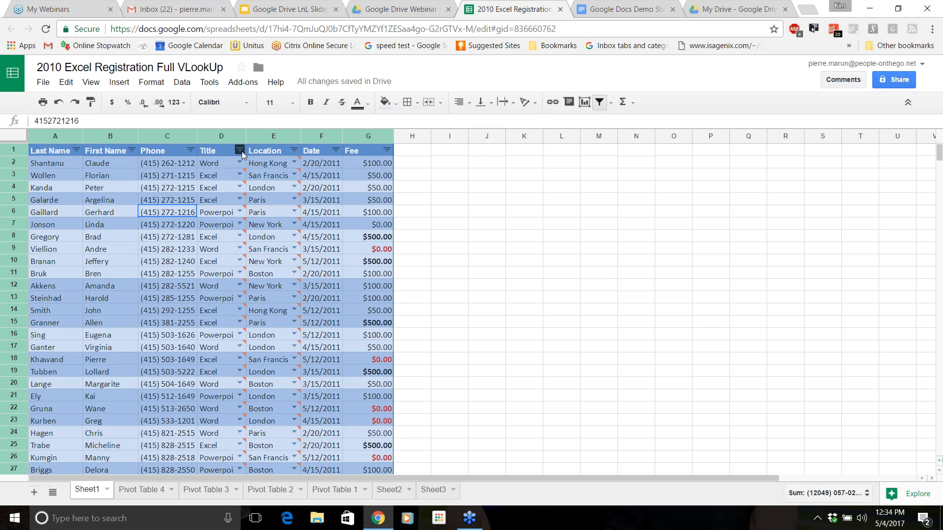
- Sort the registration table A → Z by the Title column using its filter
click(240, 151)
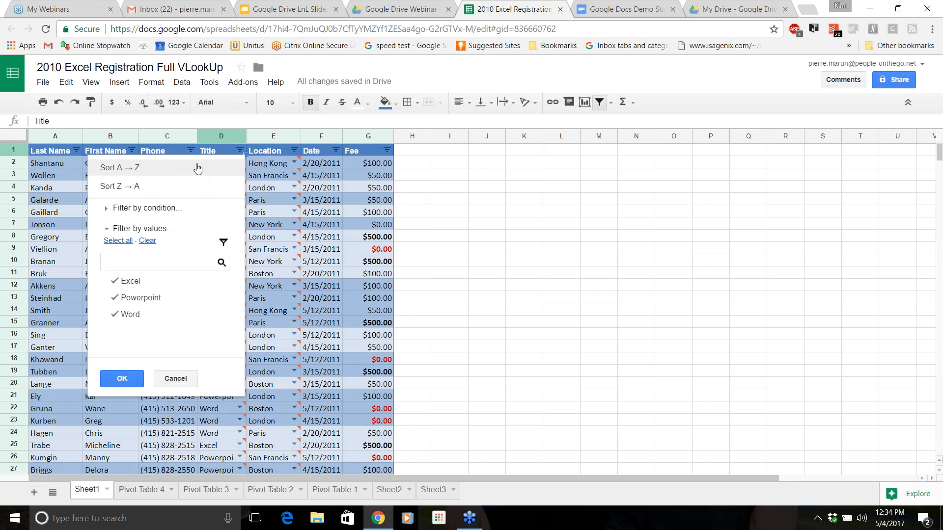
click(143, 170)
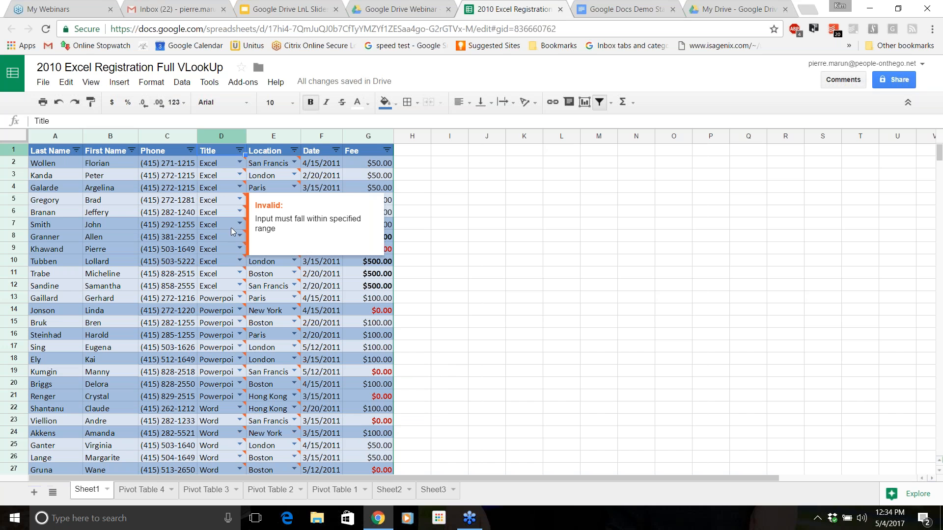
- Filter the Title column to show only Excel, excluding Powerpoint and Word
click(239, 150)
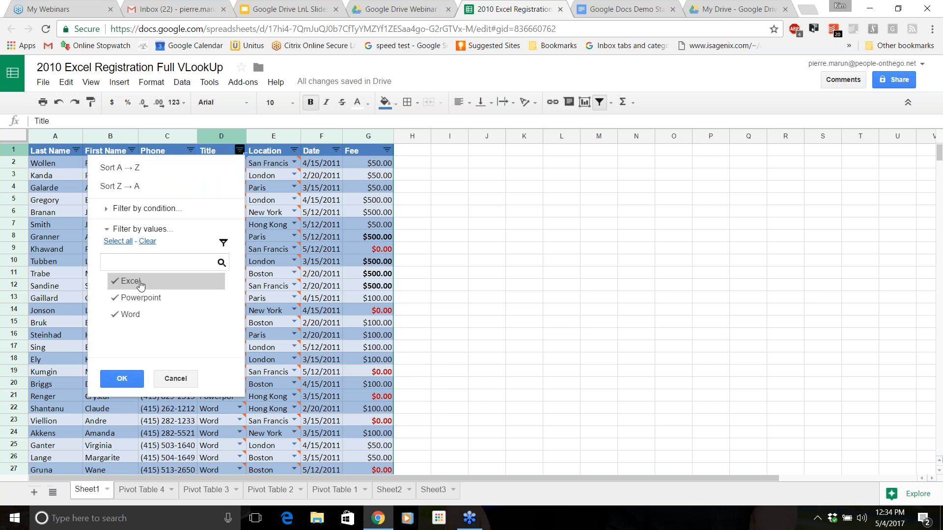
click(114, 298)
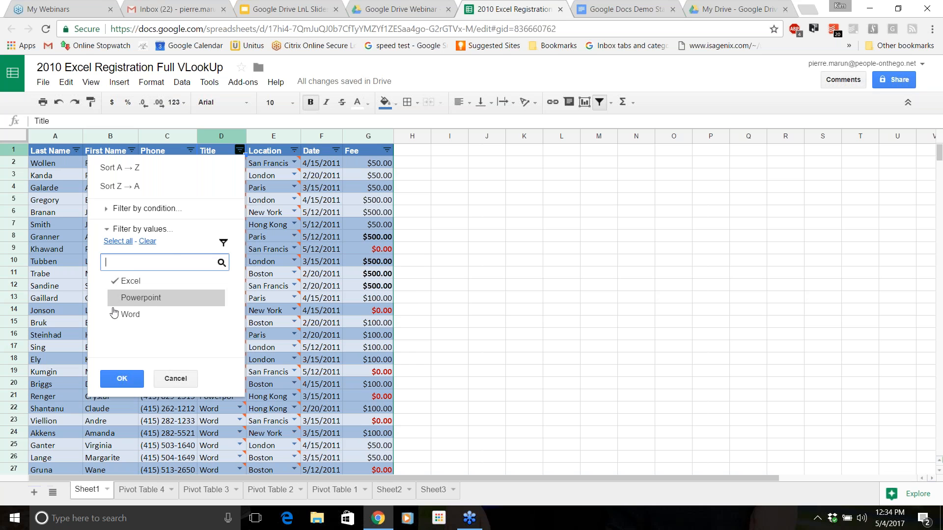
click(122, 379)
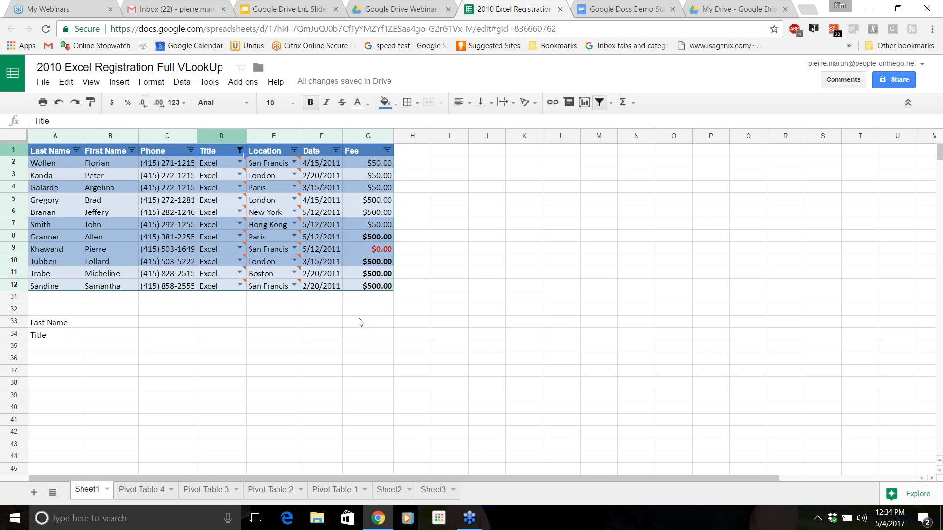
- Reselect all values in the Title column's filter and look over the complete list
click(239, 150)
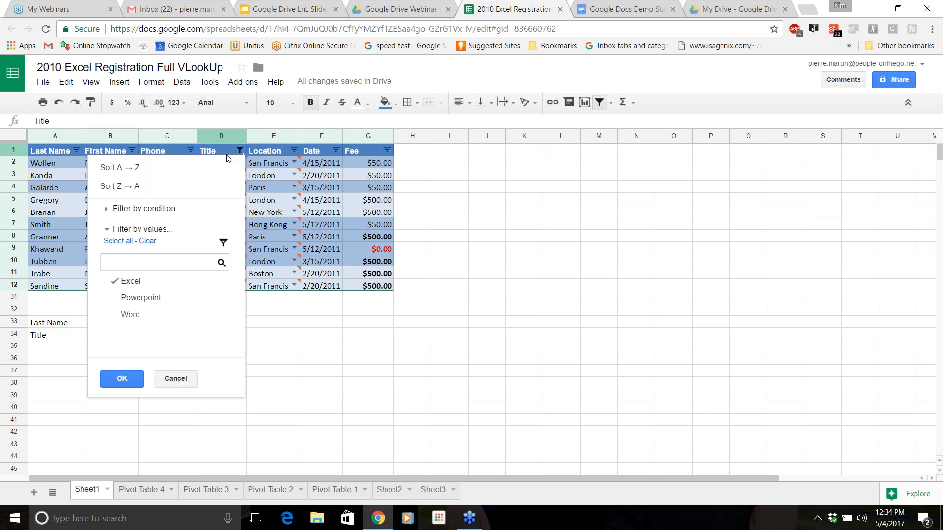
click(118, 241)
click(125, 382)
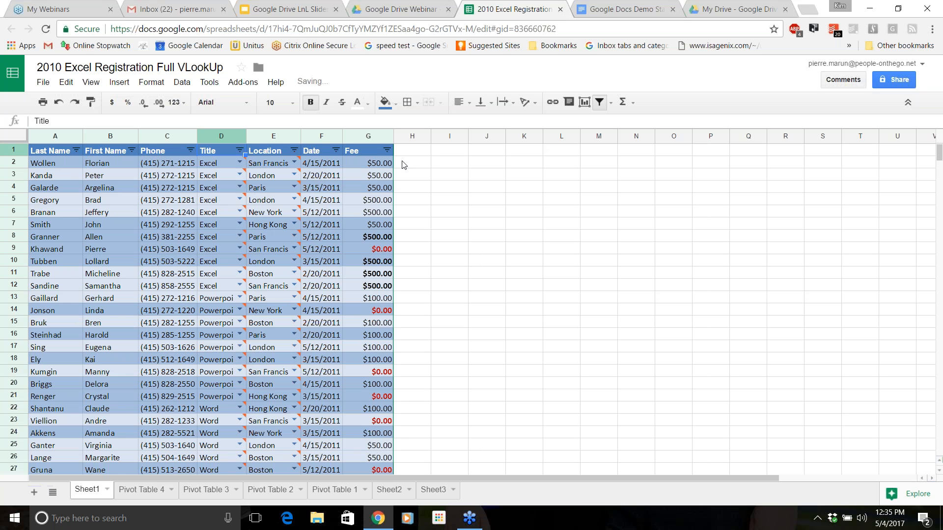
scroll(518, 410, down, 2)
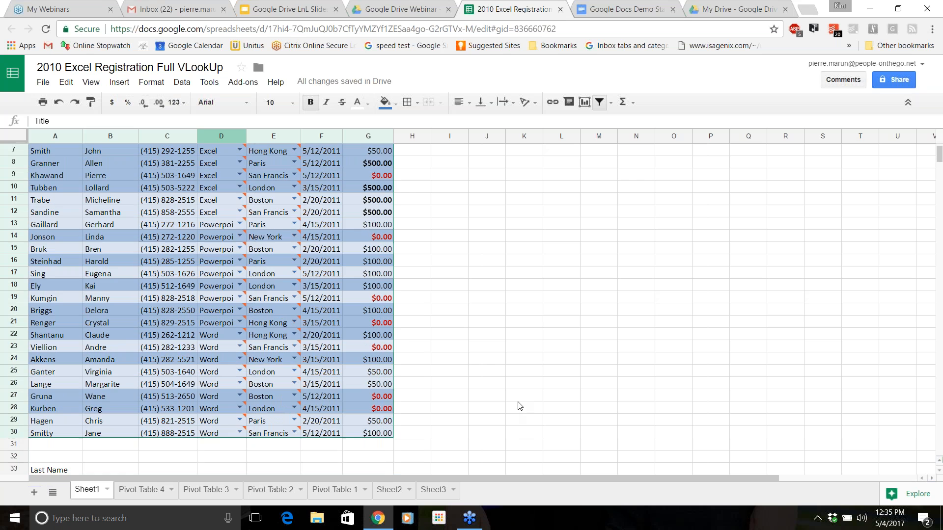
scroll(519, 406, up, 2)
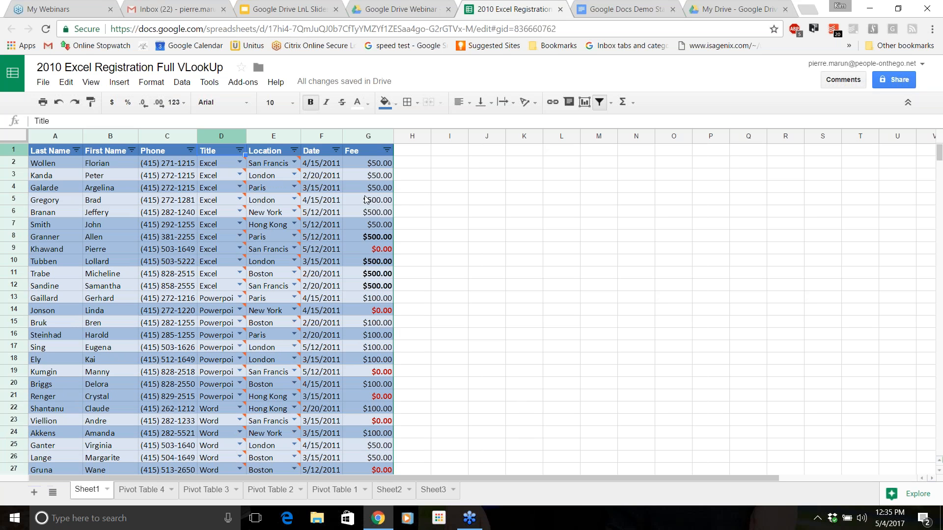
- Try to total the Fee column with a SUM formula in cell G31, starting the range from the first fee
scroll(438, 449, down, 2)
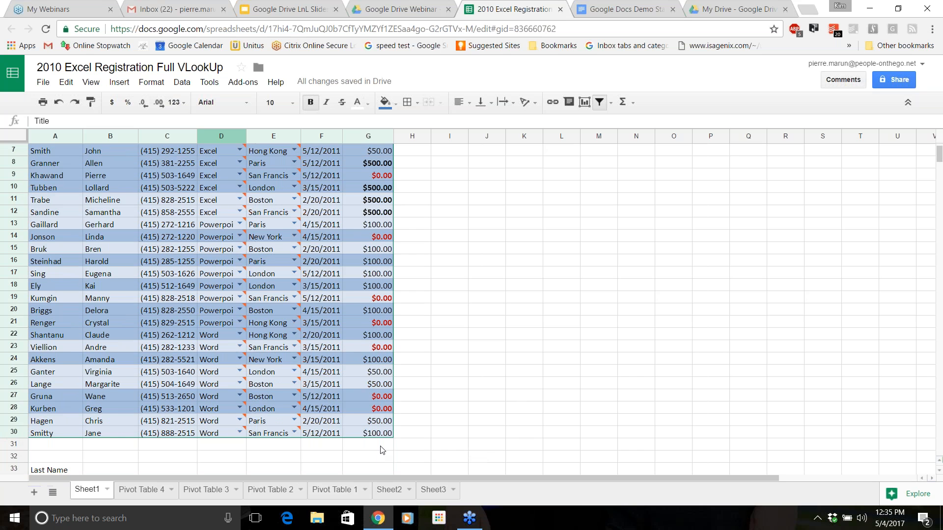
click(382, 448)
scroll(383, 448, down, 1)
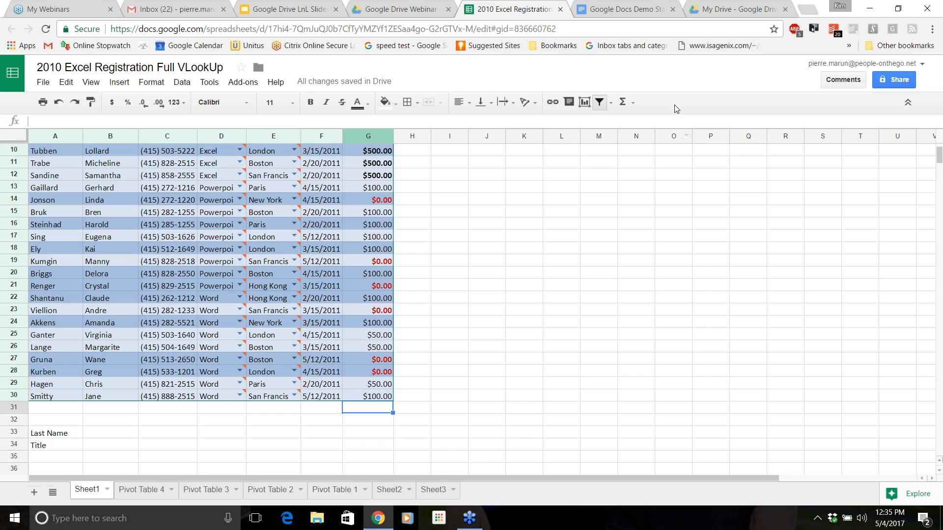
click(623, 105)
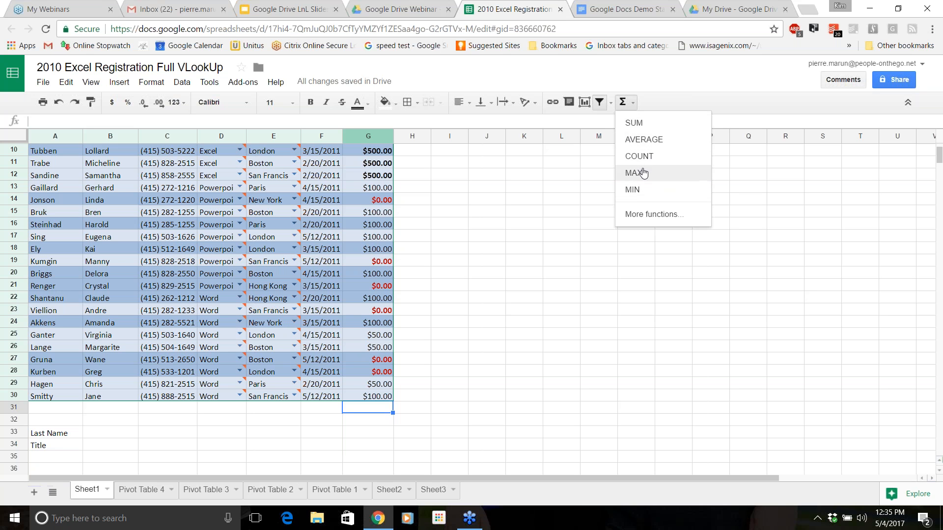
click(634, 124)
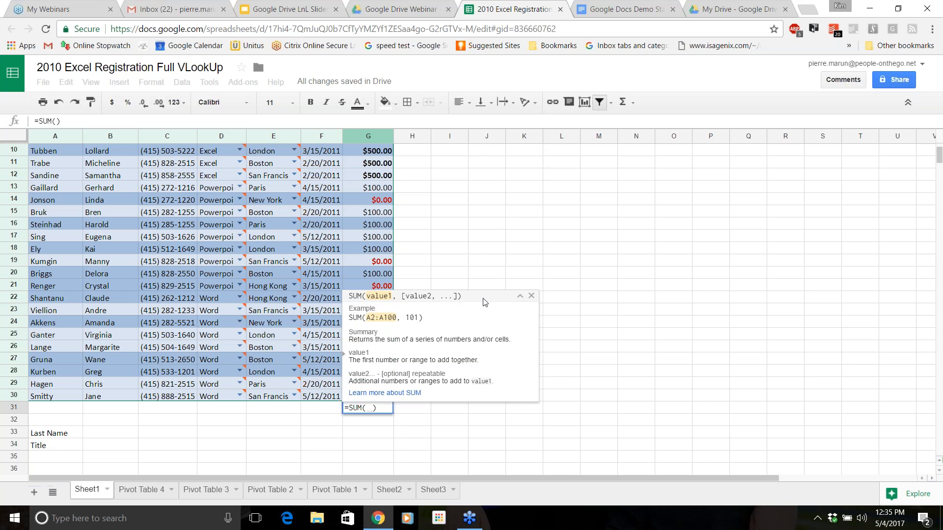
drag(491, 297, 377, 417)
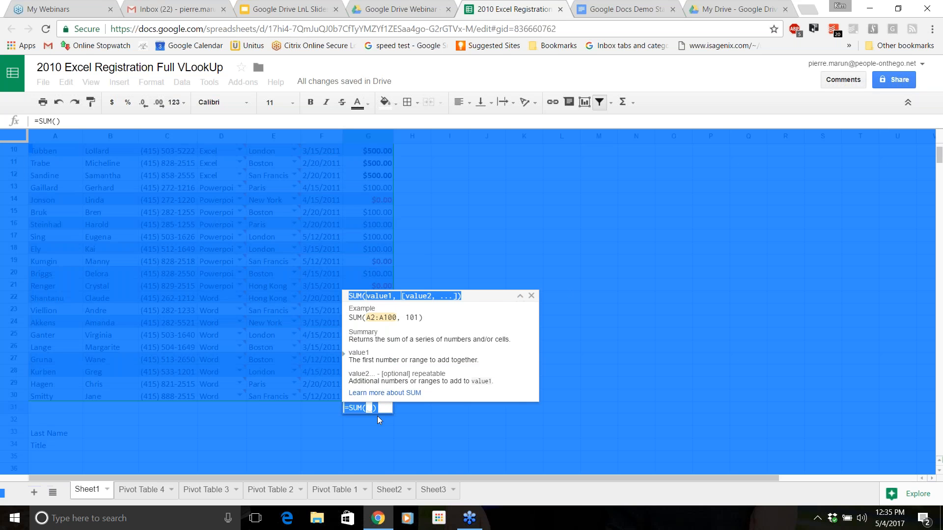
click(379, 150)
scroll(378, 152, up, 3)
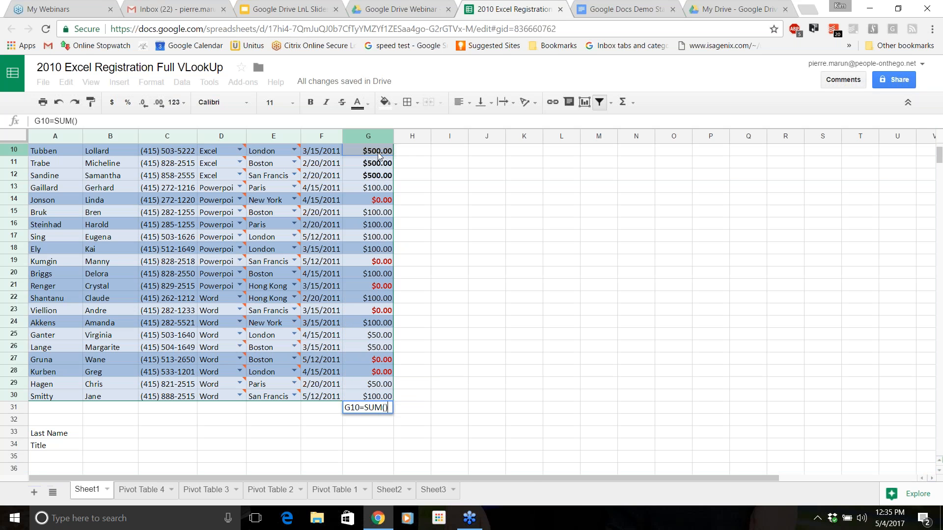
click(376, 167)
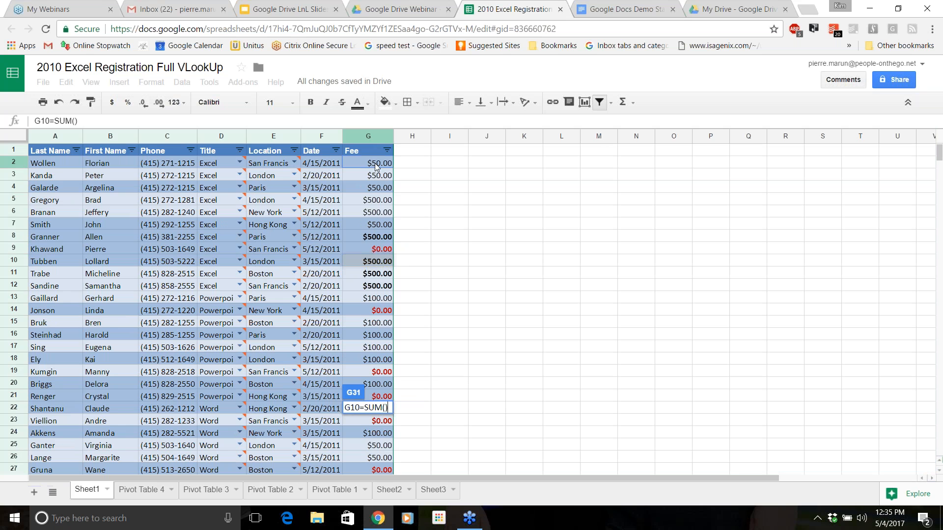
drag(375, 164, 378, 432)
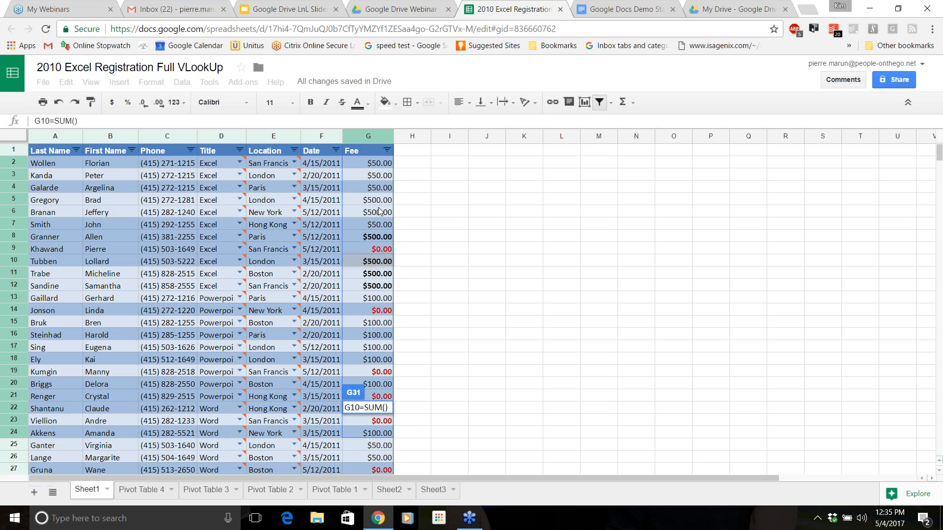
click(378, 162)
drag(378, 161, 369, 291)
click(369, 289)
click(376, 302)
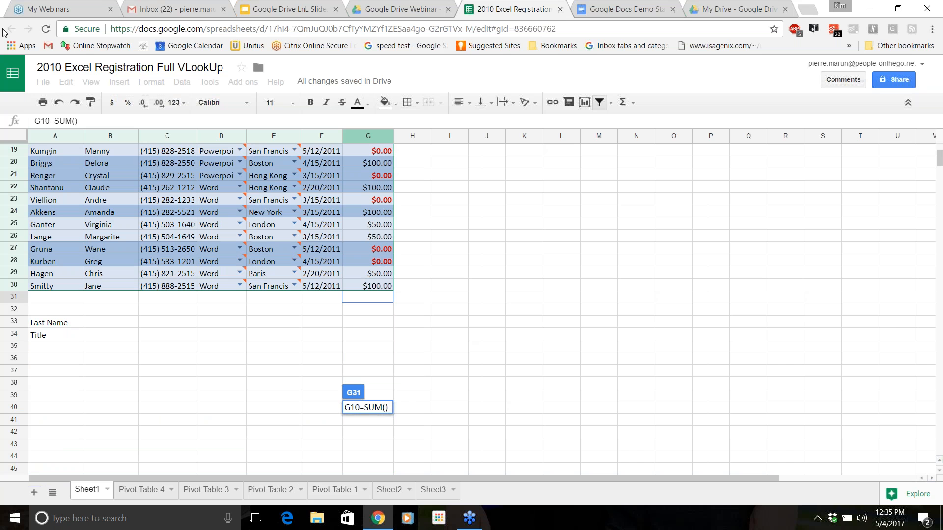
- Leave the malformed SUM formula in cell G31 and clear the cell
click(62, 105)
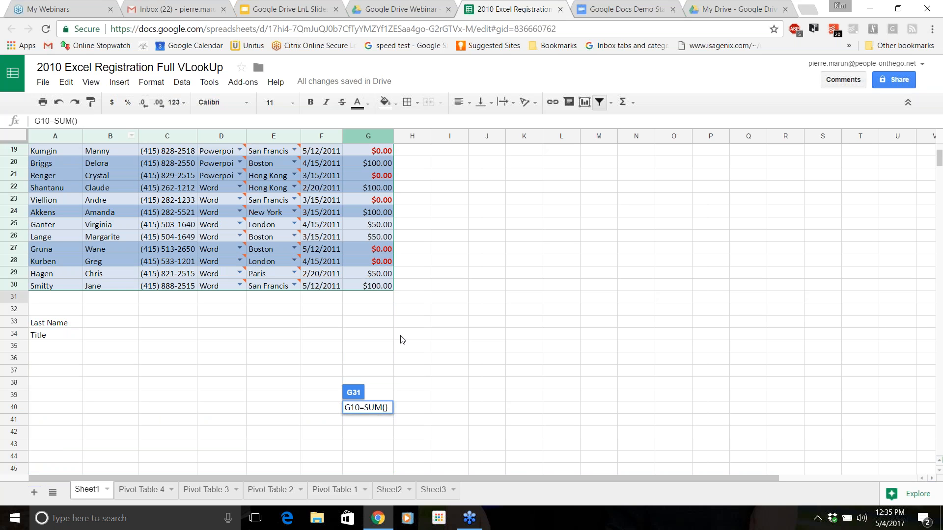
click(386, 305)
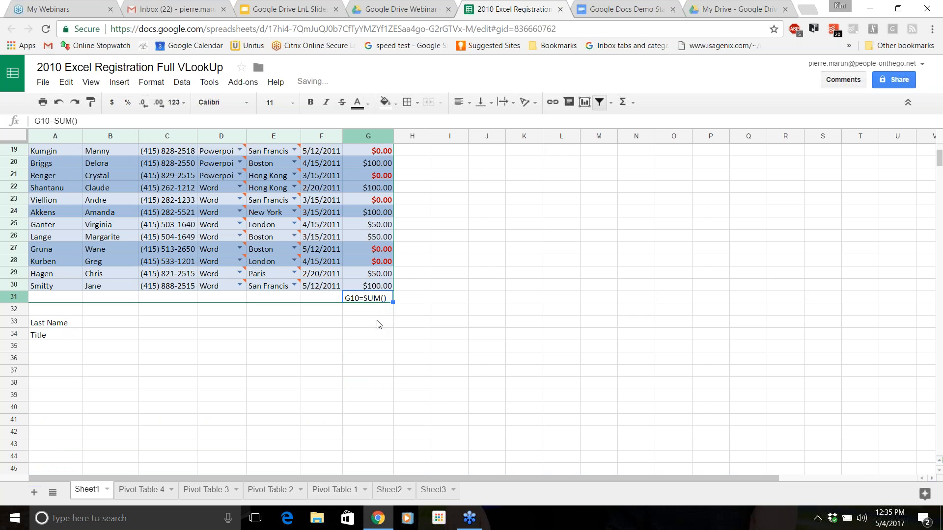
key(Delete)
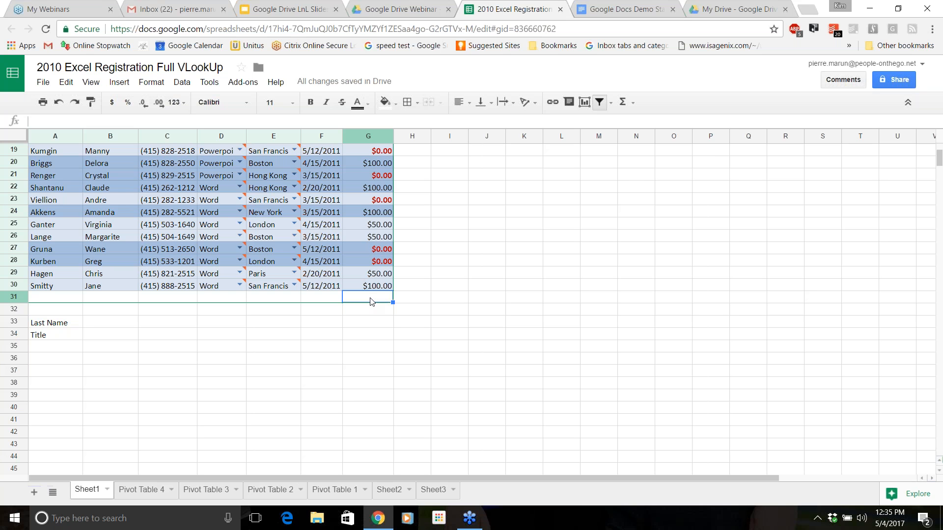
- Enter a SUM of the fees G2:G30 in cell G31, below the Fee column
click(624, 104)
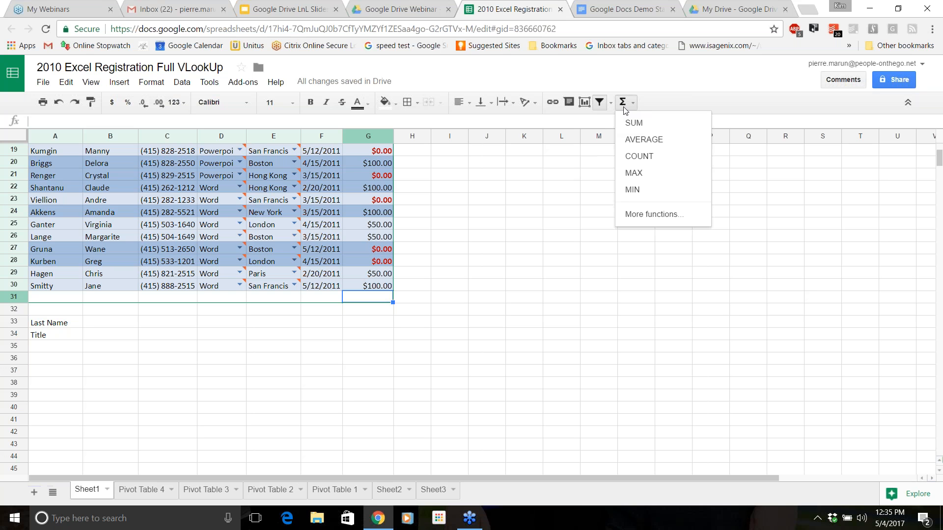
click(644, 124)
drag(369, 283, 364, 160)
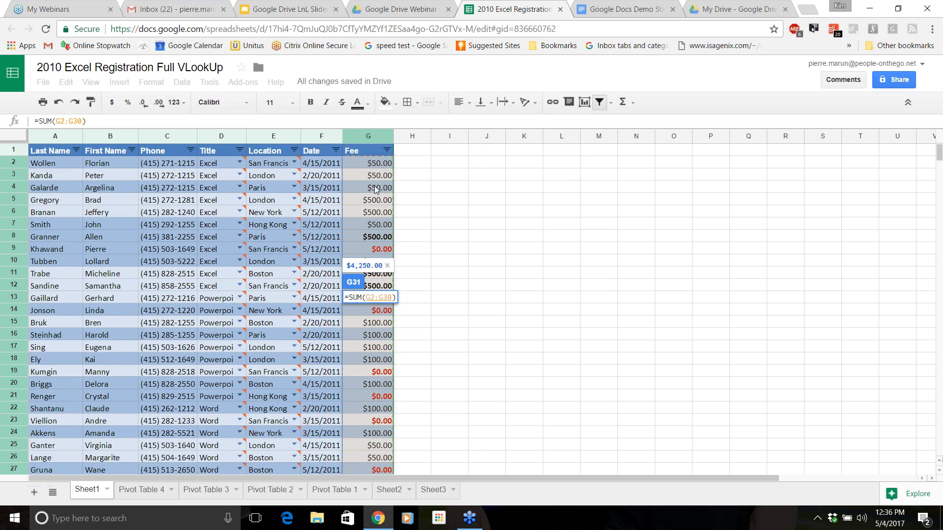
key(Return)
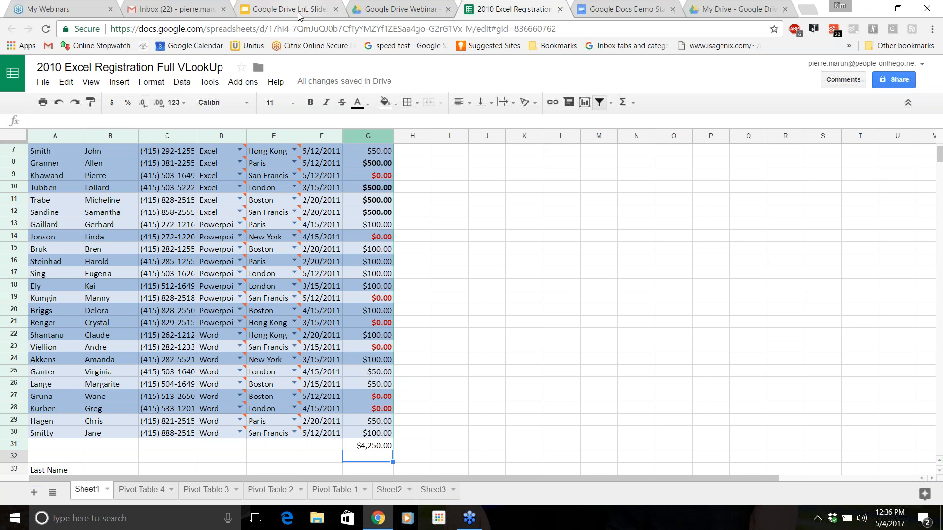
- Check the Fee column's SUM formula in cell G31 and delete it
click(509, 272)
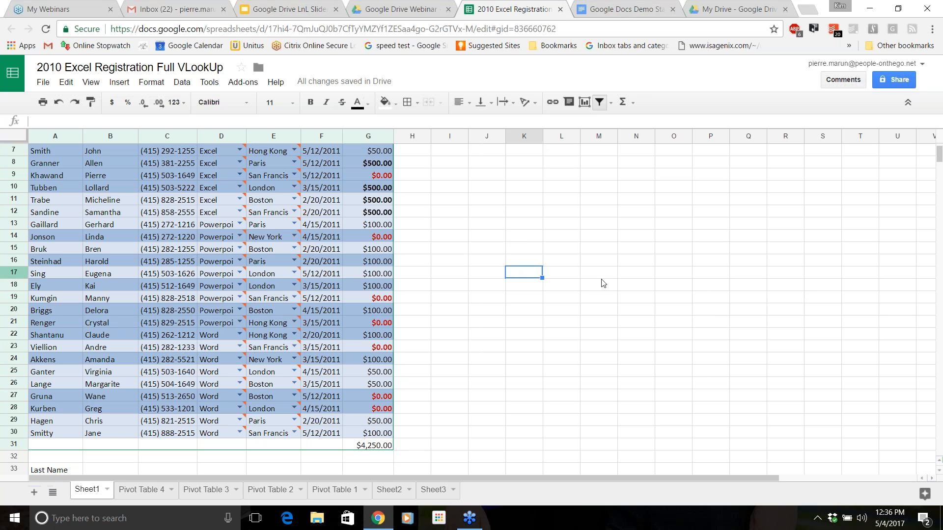
click(377, 444)
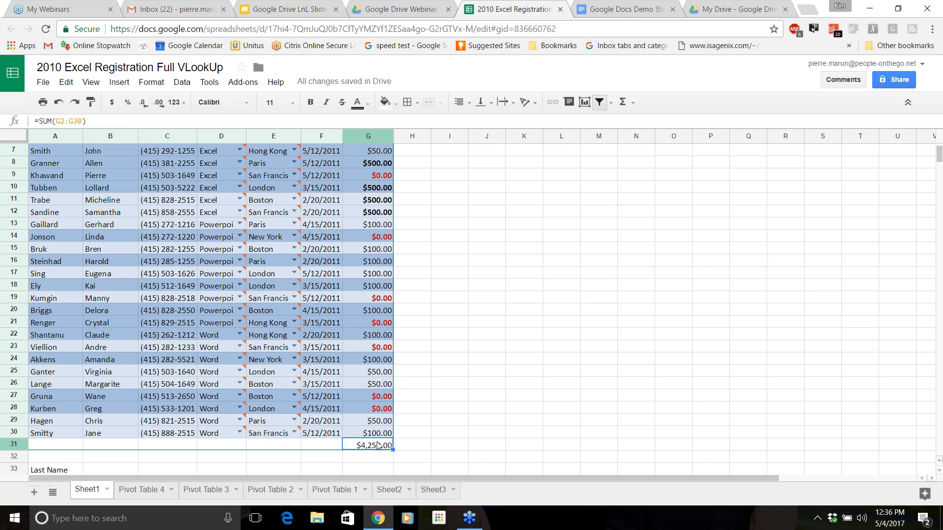
key(Delete)
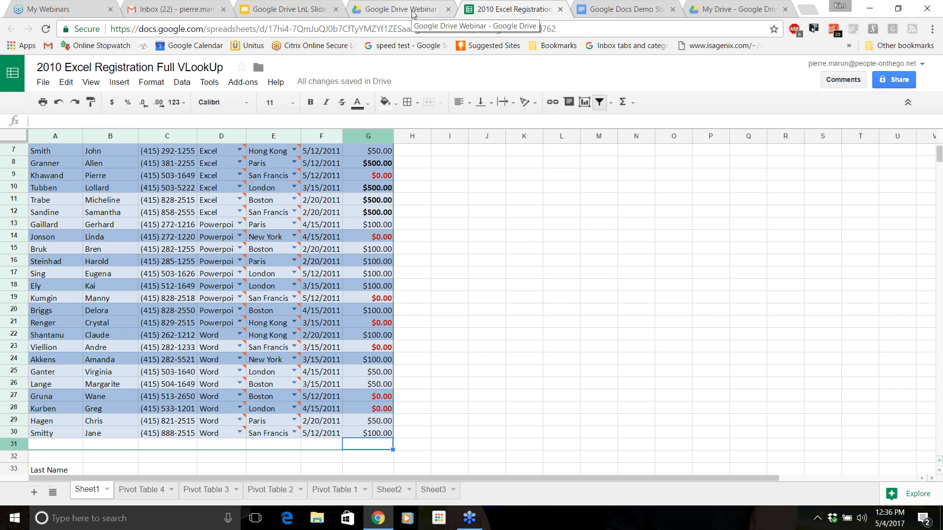
- Switch to the Google Drive LnL Slides 17.pptx presentation
click(282, 10)
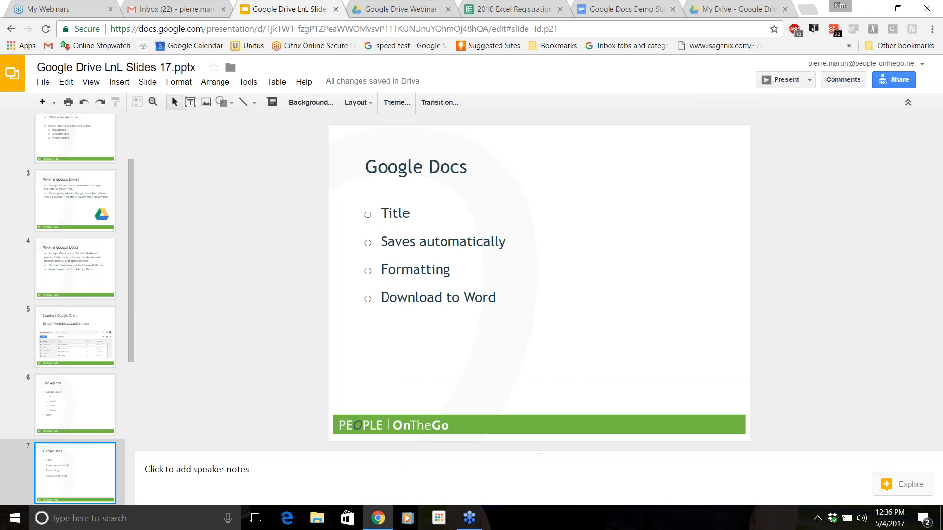
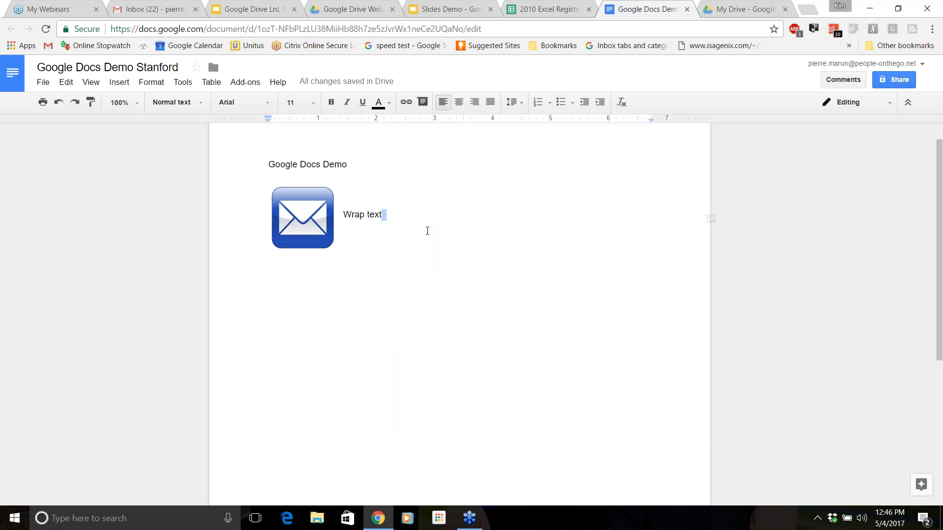
- Add a new blank line below the "Wrap text" line in the Google Docs Demo Stanford document
key(Return)
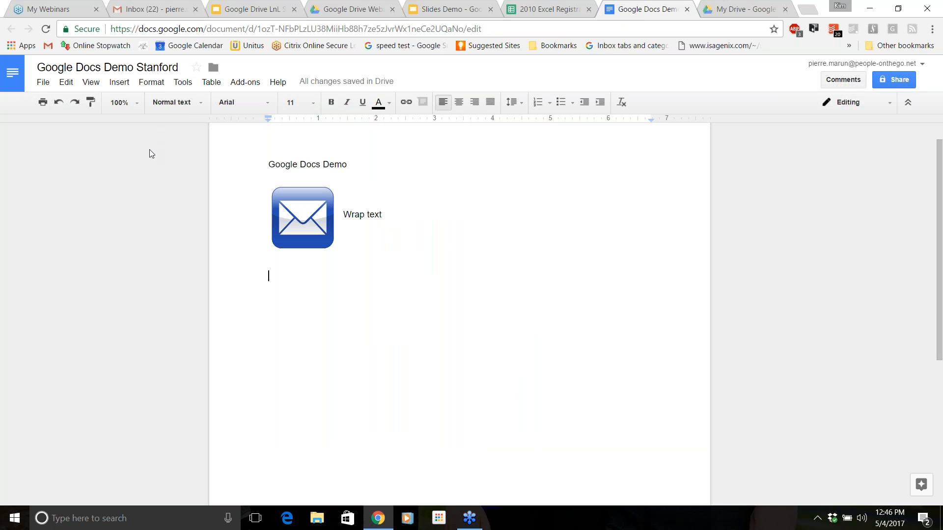
click(89, 102)
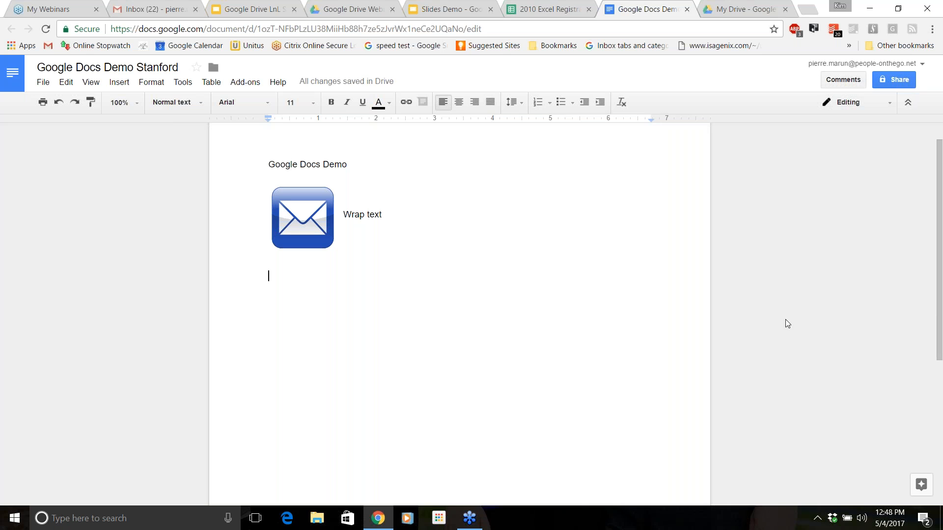
- Prepare to share the document by adding the recipient's e-mail and the note "share document"
click(896, 80)
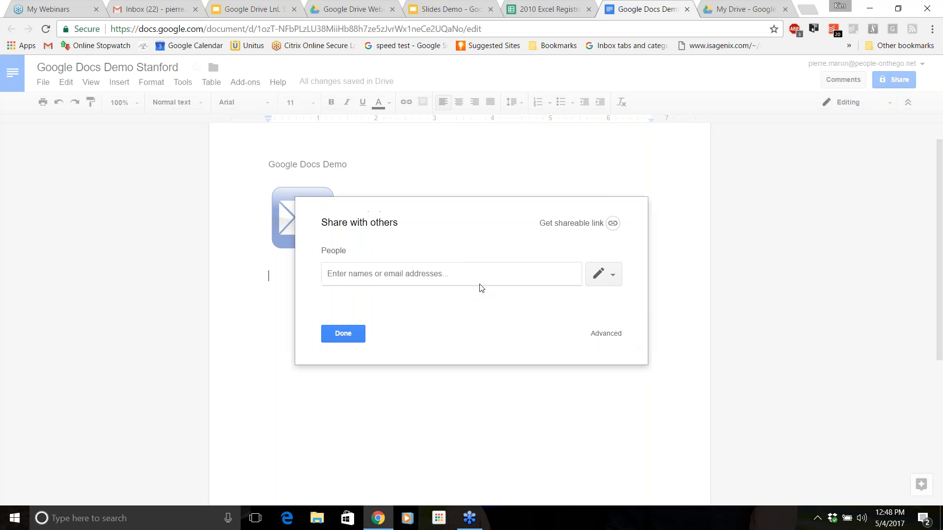
text(dj)
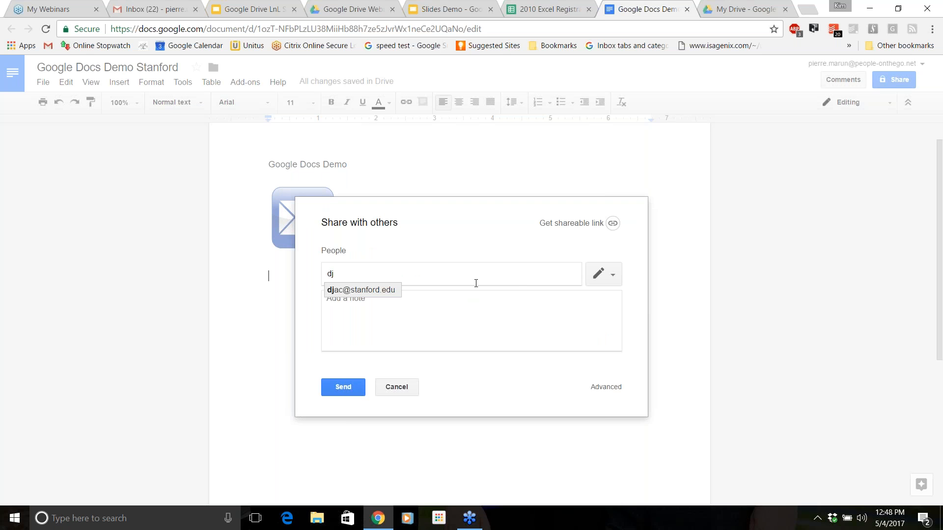
click(378, 294)
click(428, 320)
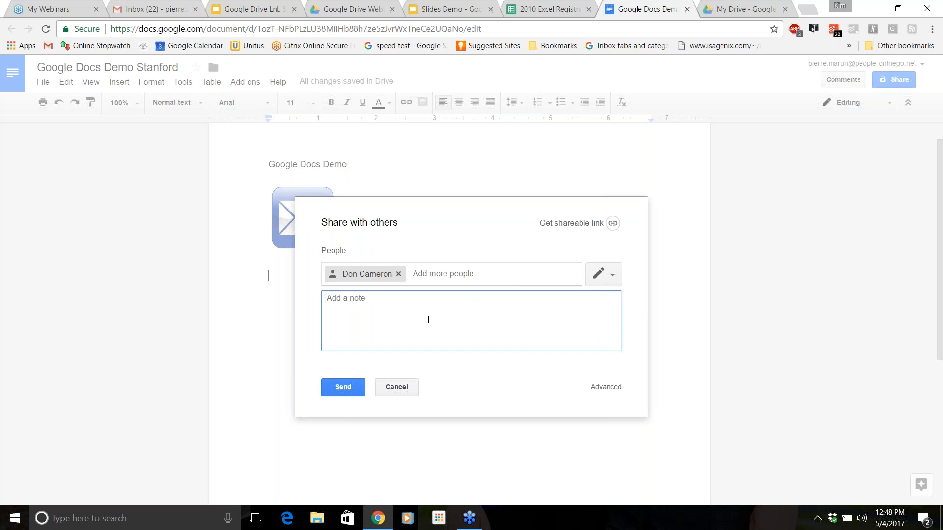
text(share document)
- Send the sharing invitation and confirm sharing with someone outside the organization
click(326, 388)
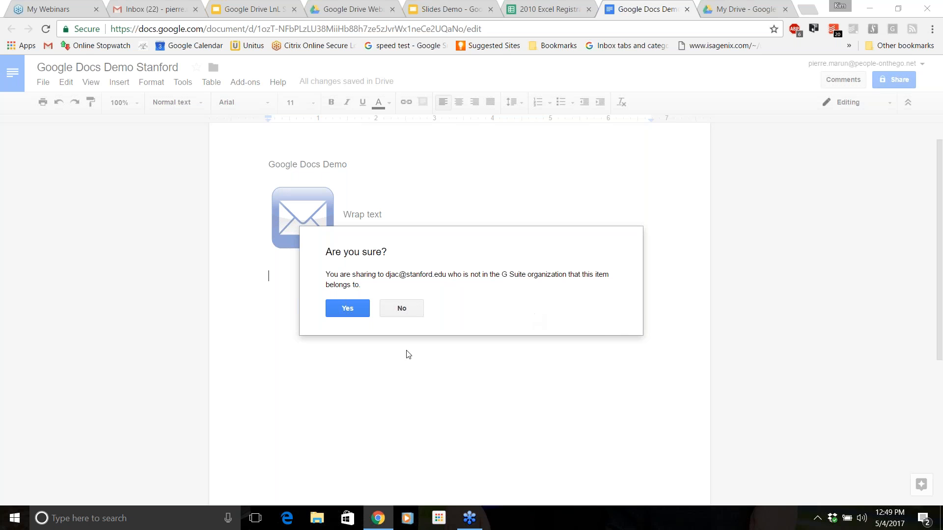
click(361, 313)
click(362, 314)
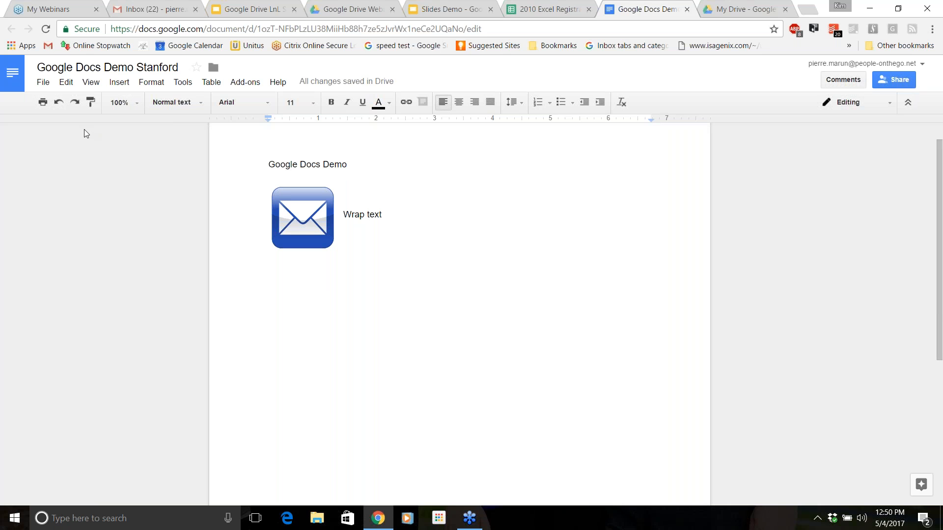
- Open the revision history of the Google Docs Demo Stanford document
click(44, 83)
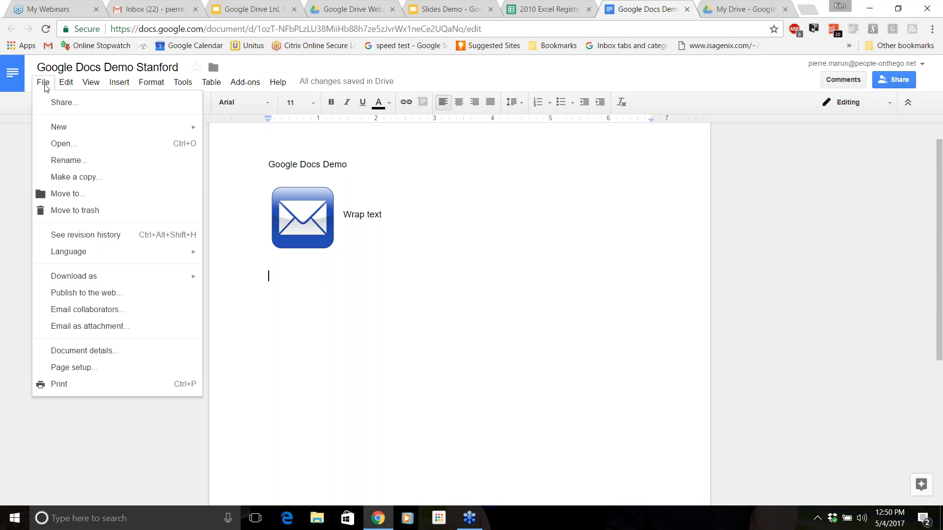
click(110, 243)
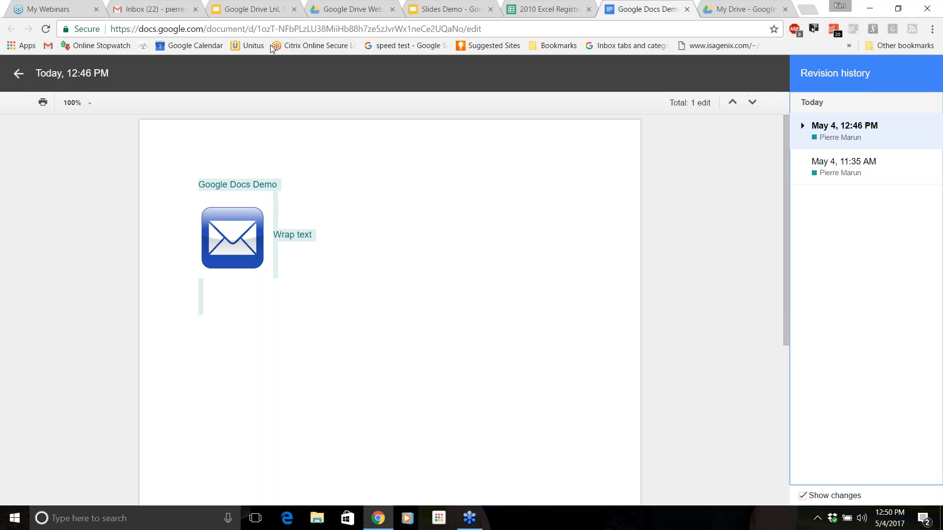
- Switch to the Google Drive LnL Slides 17.pptx presentation and open its revision history
click(253, 13)
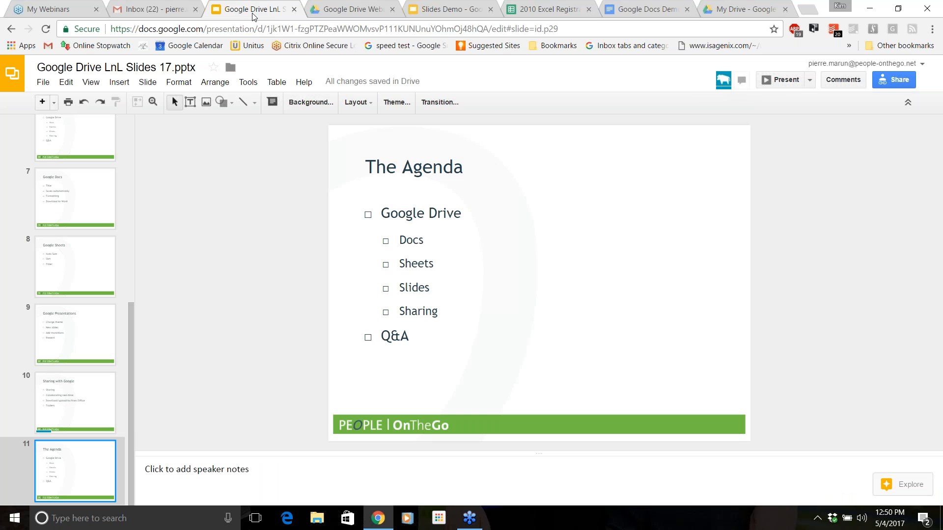
click(43, 84)
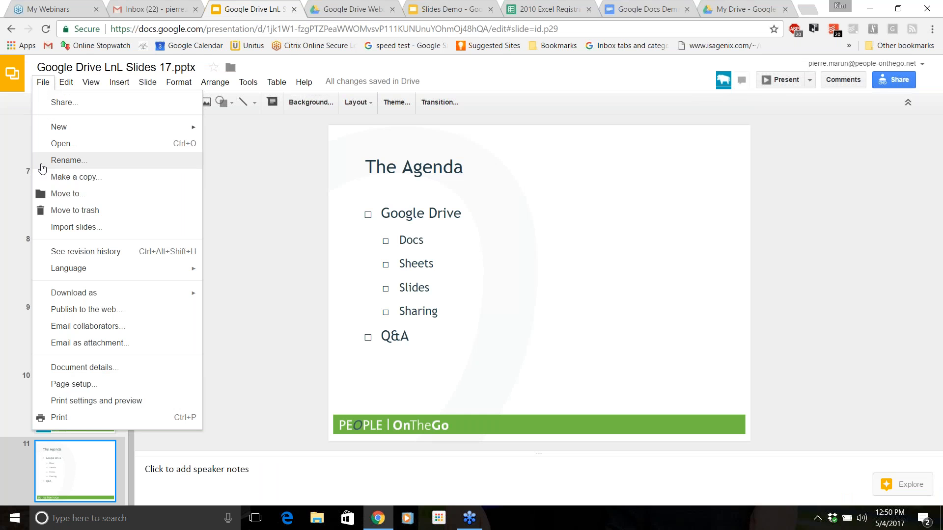
click(63, 253)
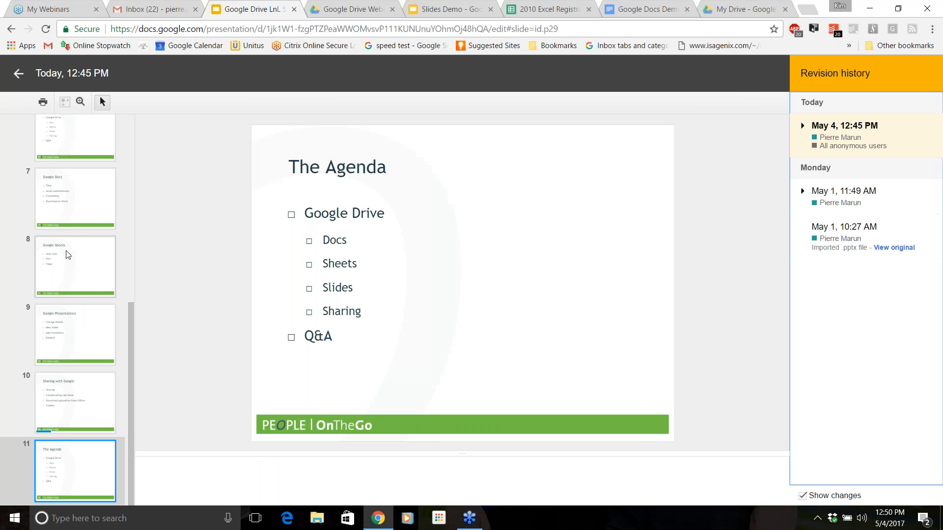
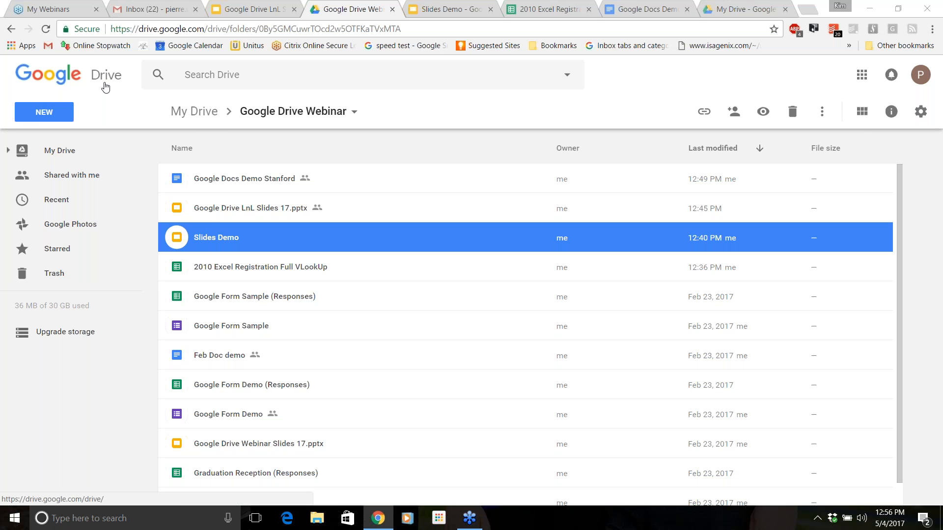
- Look at the new-item options in Google Drive and return to the Google Docs Demo Stanford document's revision history
click(44, 114)
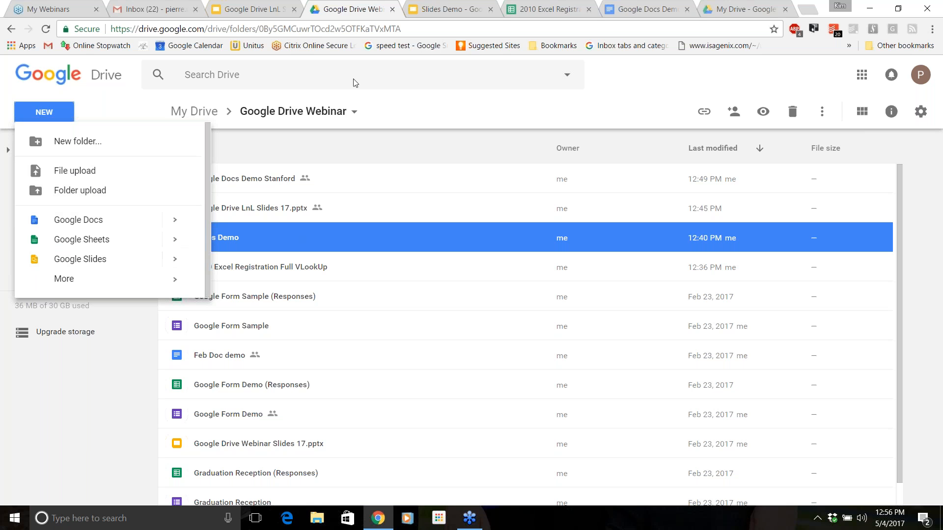
click(620, 14)
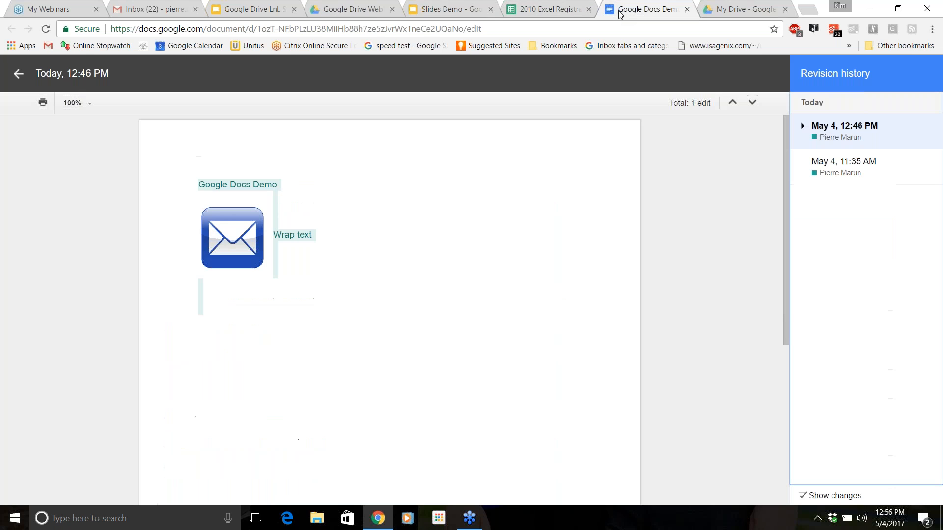
- Leave the revision history and look at the download formats offered for the Google Docs Demo Stanford document
click(18, 73)
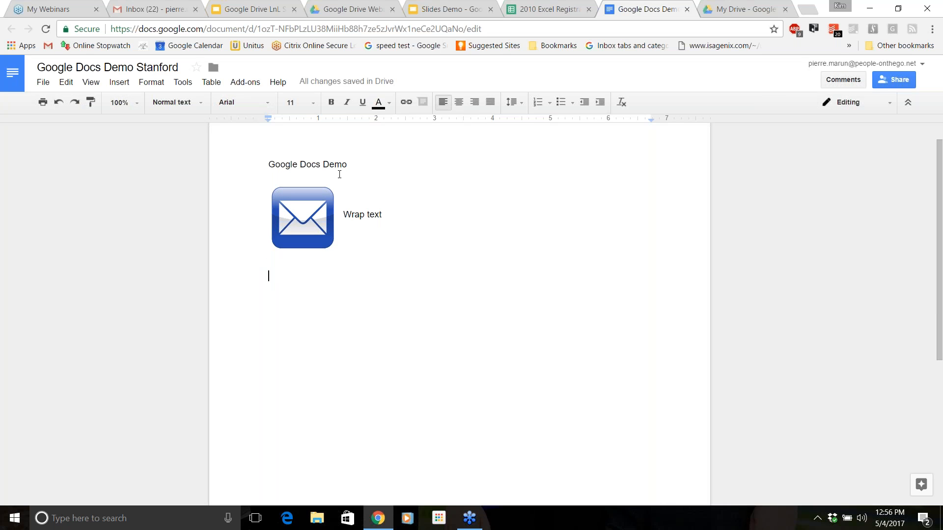
click(44, 82)
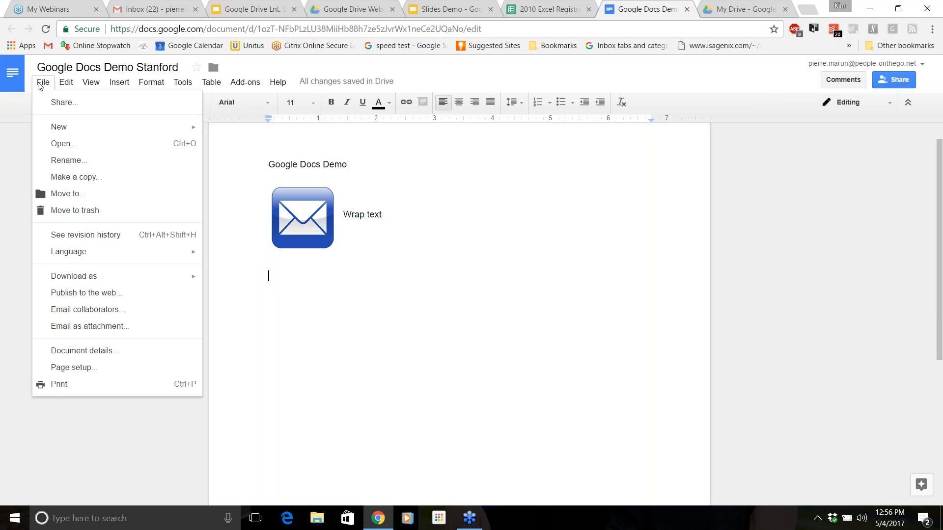
mouse_move(73, 285)
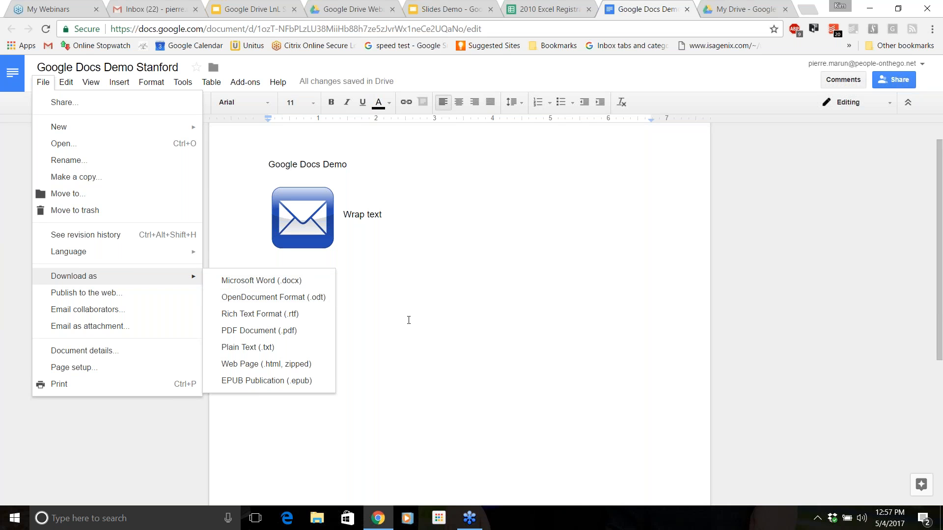
click(778, 160)
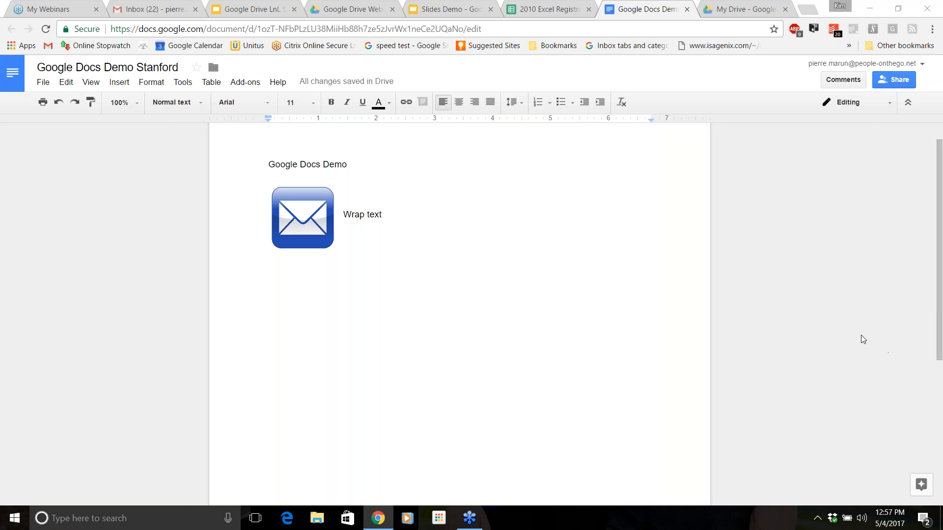
- Return to Google Drive, expand the My Drive folder tree and look at the options available for the Google Drive Webinar folder
click(344, 10)
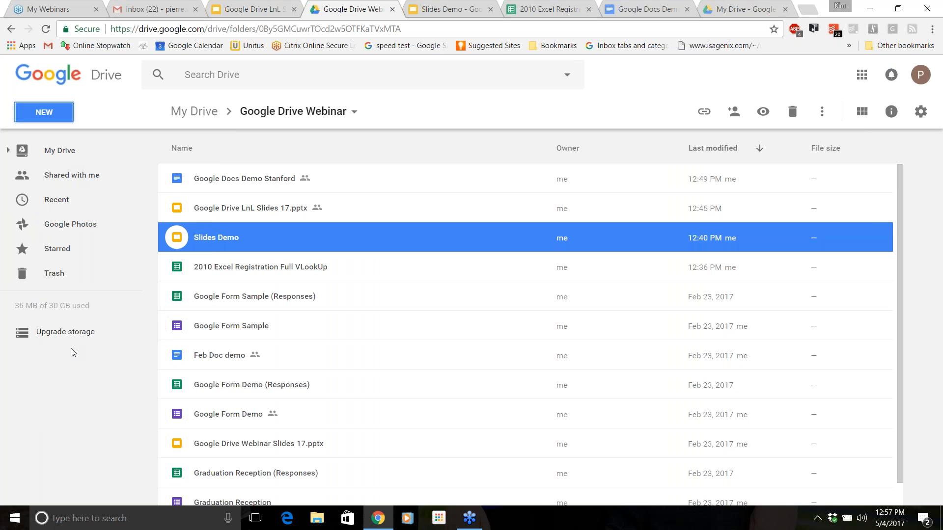
mouse_move(27, 312)
click(7, 152)
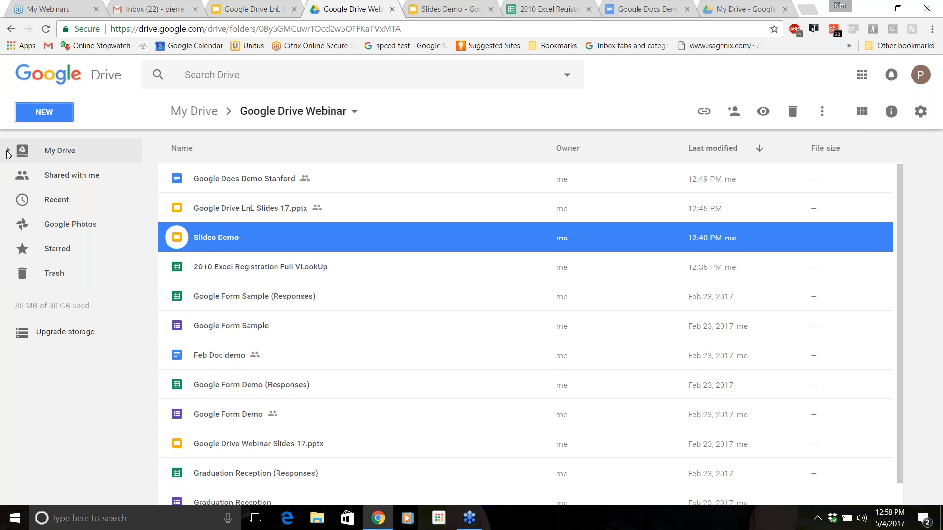
click(98, 177)
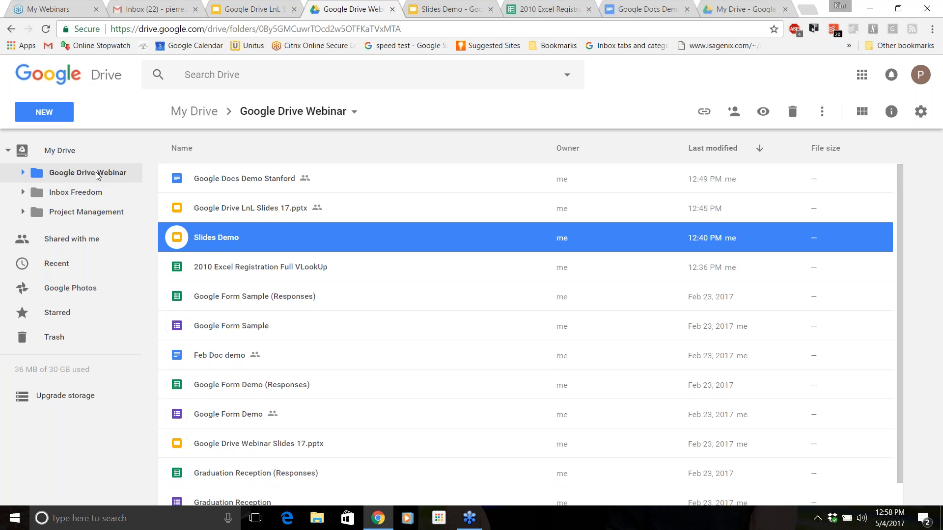
right_click(39, 173)
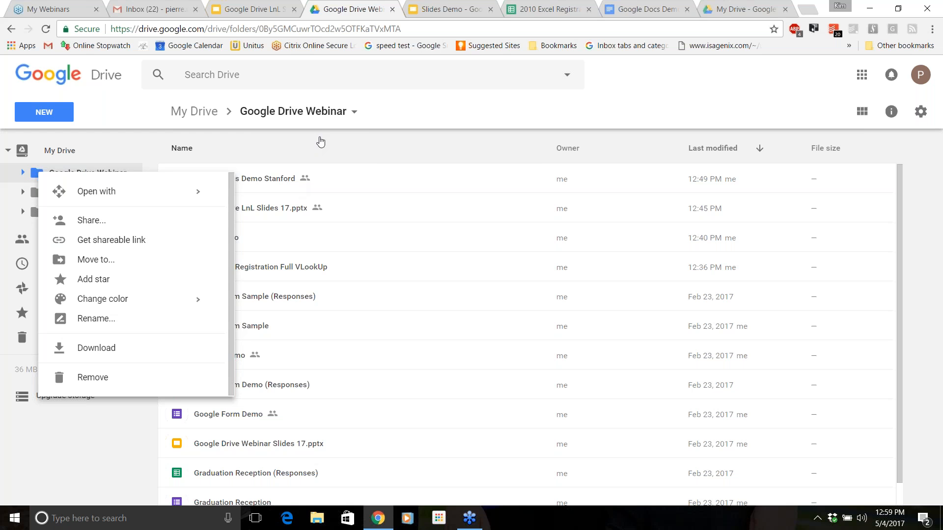
click(367, 149)
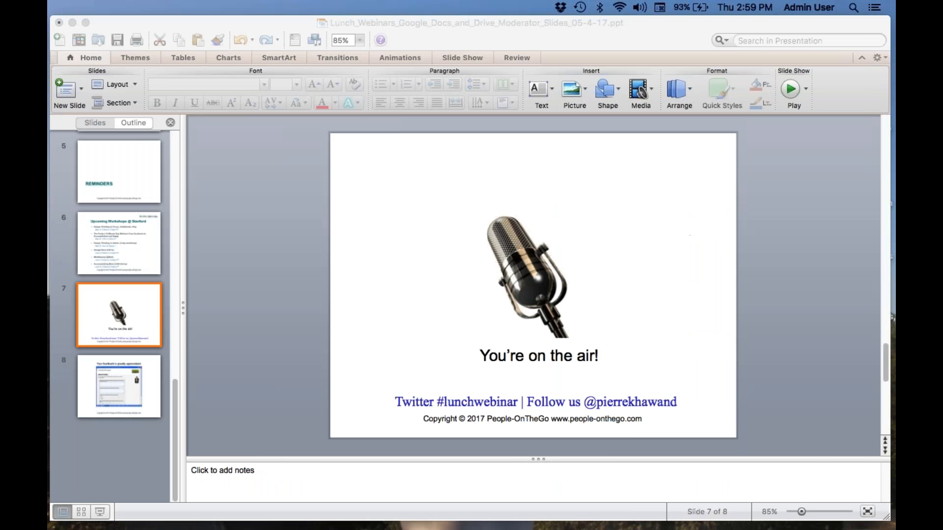
- Start the PowerPoint slide show from the "You're on the air!" slide
click(101, 511)
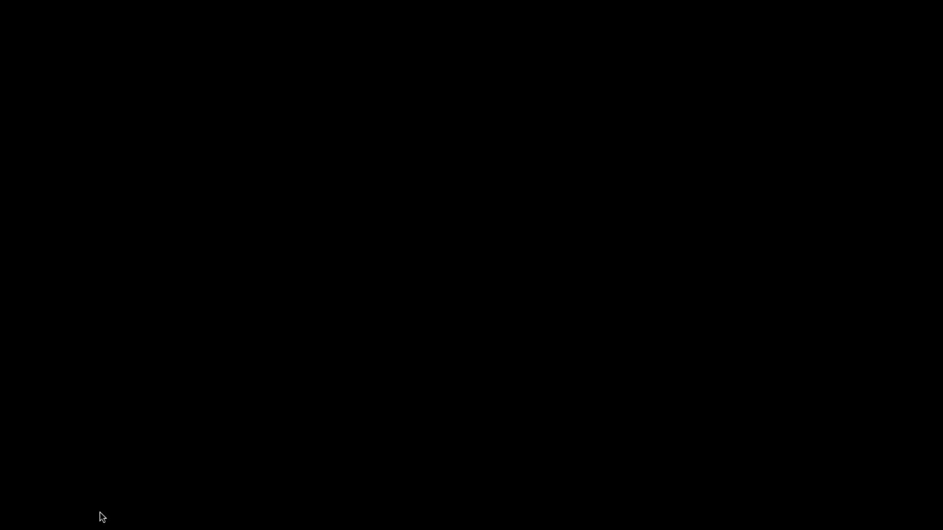